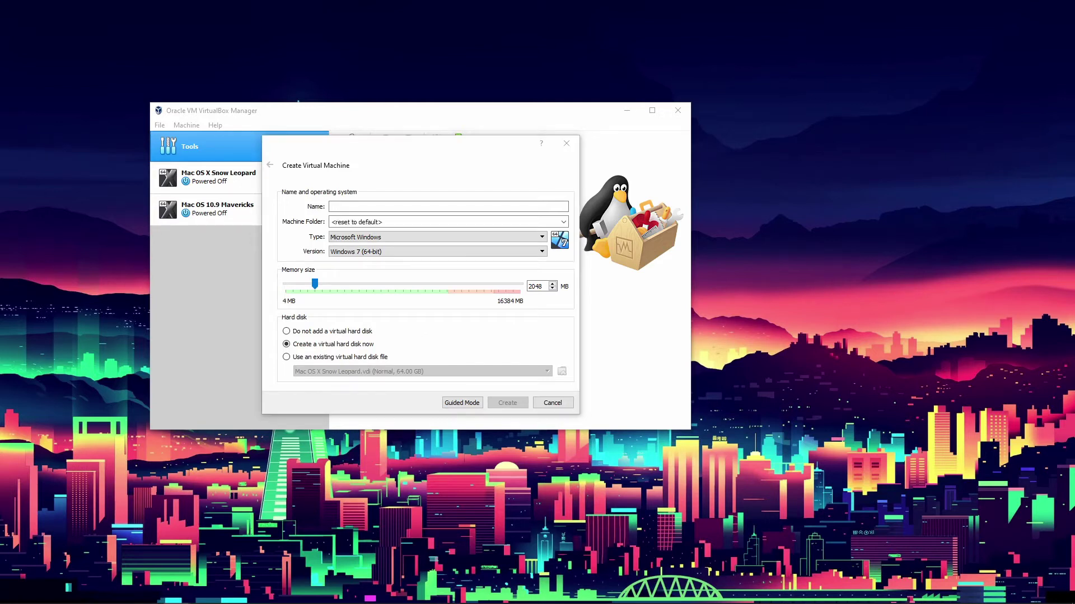
# Create the VM 'Windows XP' in the Virtualbox OSs folder with version Windows XP (64-bit).
pyautogui.click(417, 224)
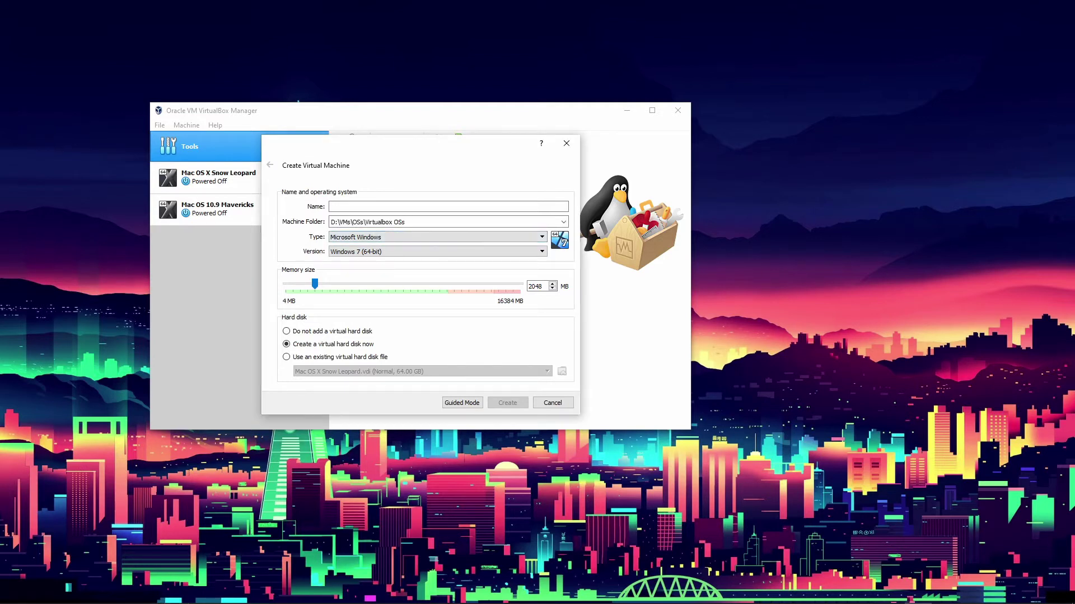
pyautogui.click(341, 206)
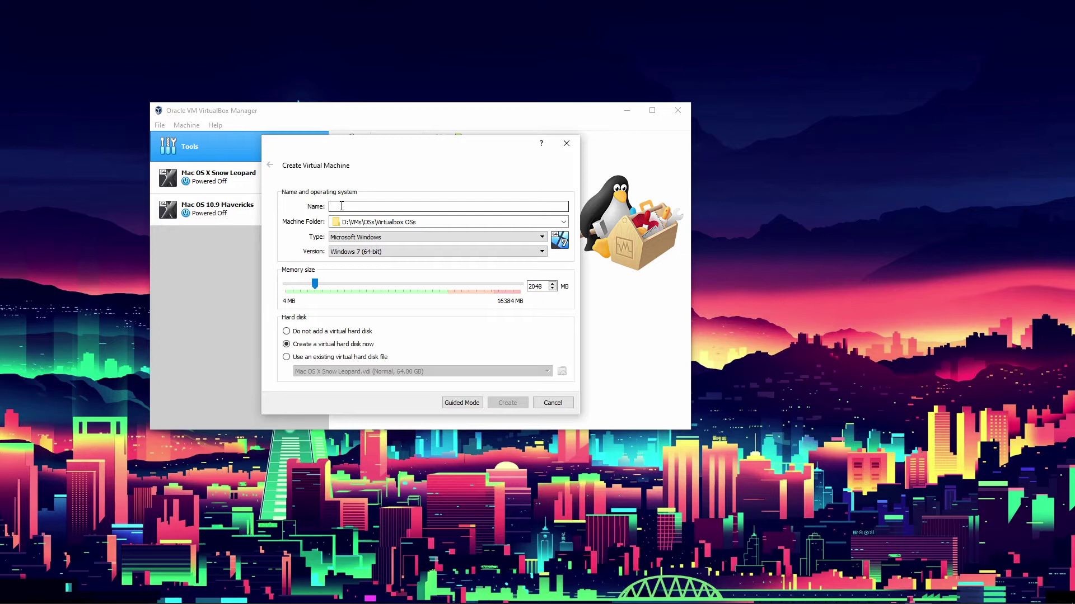
pyautogui.write('Windows X')
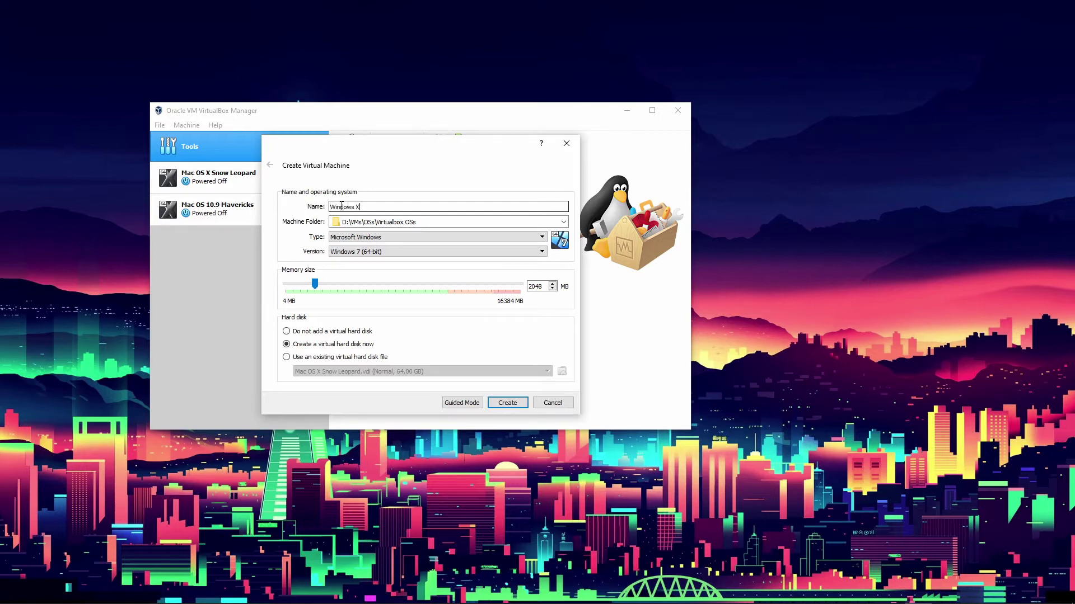
pyautogui.write('P')
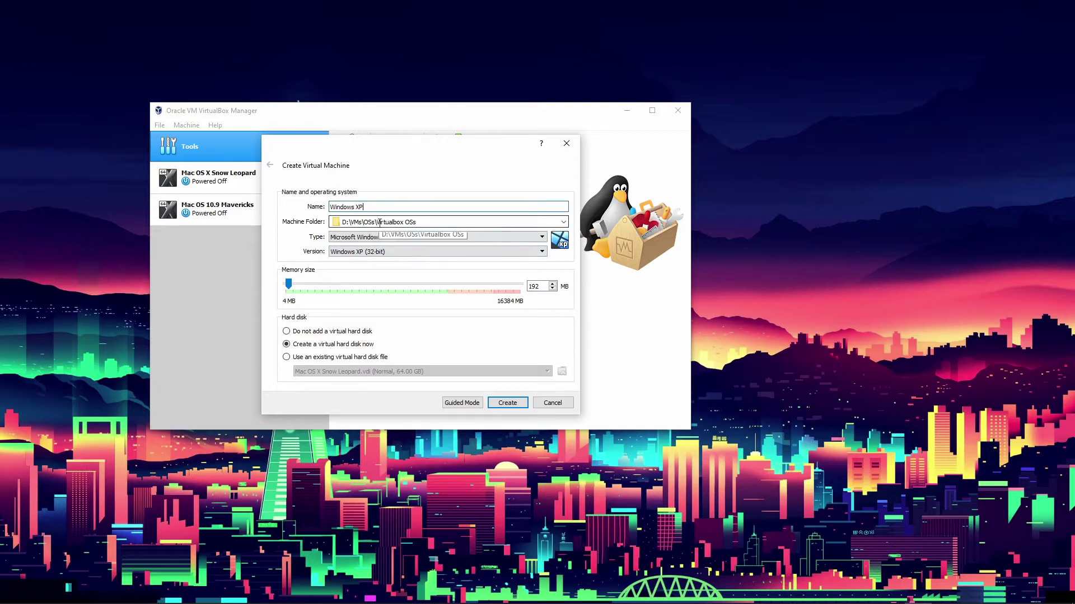
pyautogui.click(372, 253)
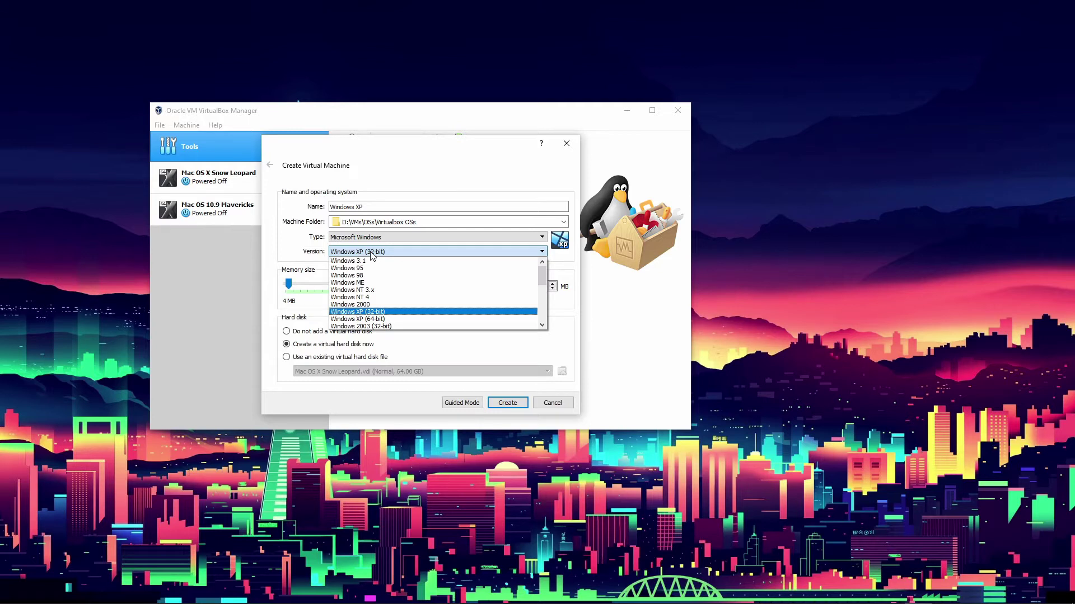
pyautogui.click(392, 319)
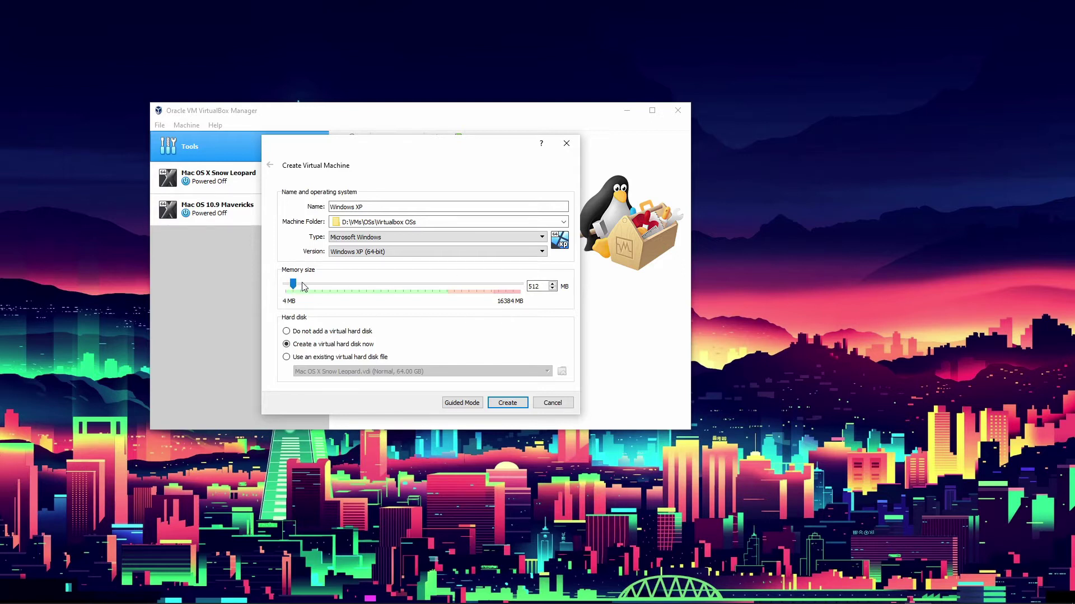
# Set the machine's memory to 8192 MB and continue to the virtual hard disk options.
pyautogui.moveTo(293, 285); pyautogui.dragTo(285, 292)
pyautogui.click(537, 288)
pyautogui.moveTo(287, 283); pyautogui.dragTo(406, 295)
pyautogui.moveTo(402, 285)
pyautogui.mouseDown()
pyautogui.moveTo(332, 292)
pyautogui.moveTo(403, 286)
pyautogui.mouseUp()
pyautogui.click(507, 404)
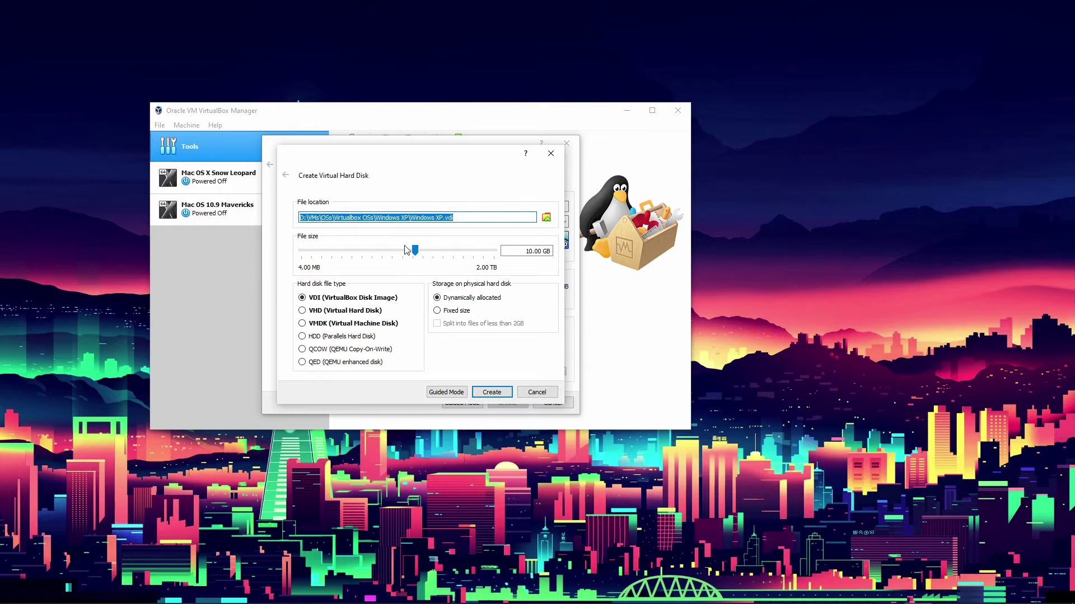
# Change the disk size from 10.00 GB to 64 GB, keeping VDI dynamically allocated, and create it.
pyautogui.moveTo(417, 254)
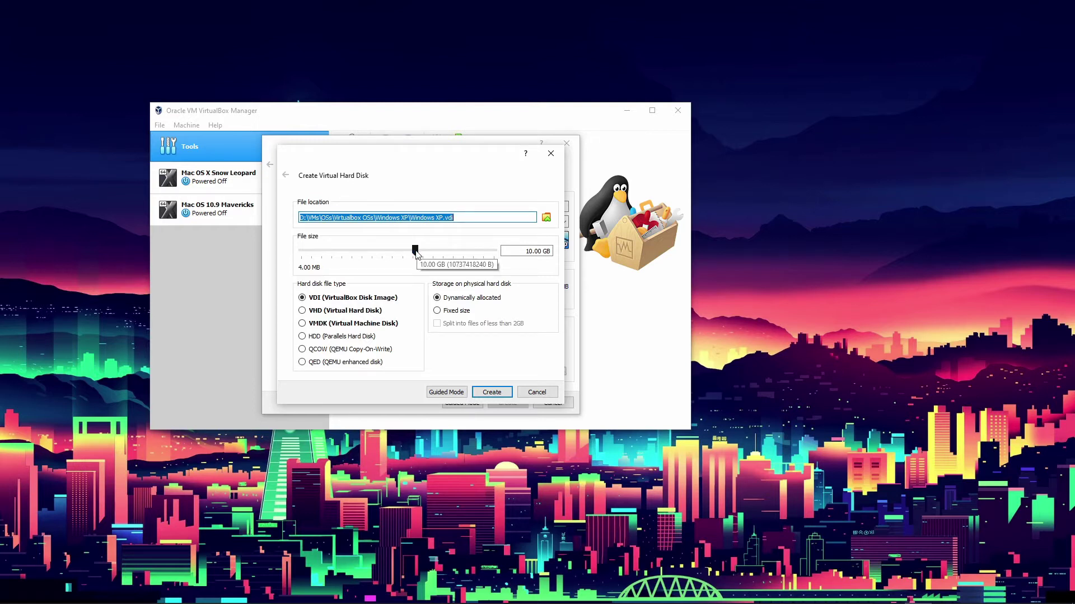
pyautogui.click(529, 252)
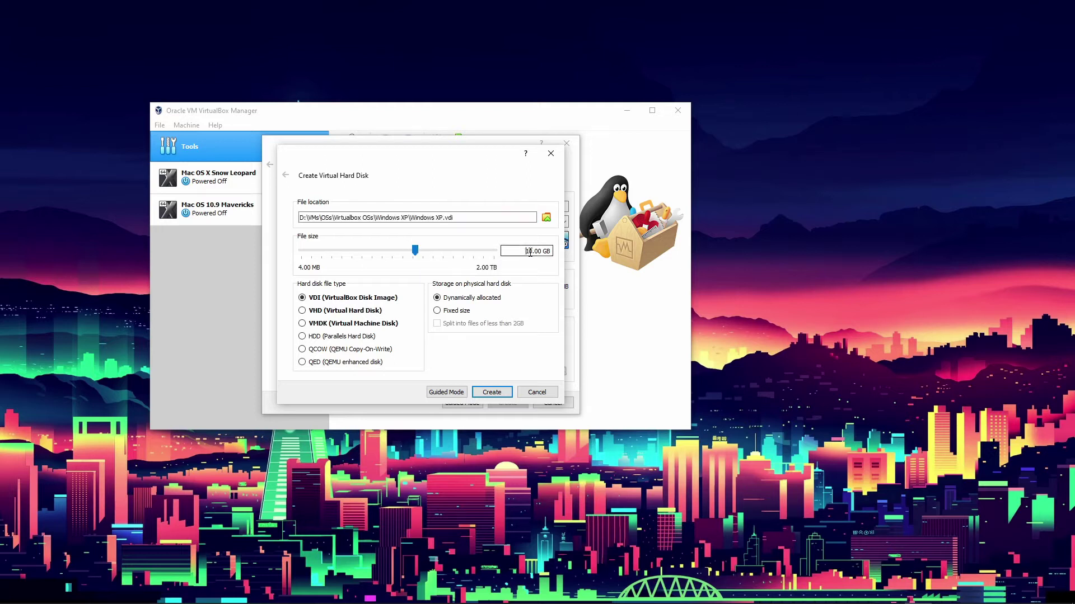
pyautogui.moveTo(527, 252); pyautogui.dragTo(558, 256)
pyautogui.write('64 GB')
pyautogui.click(514, 252)
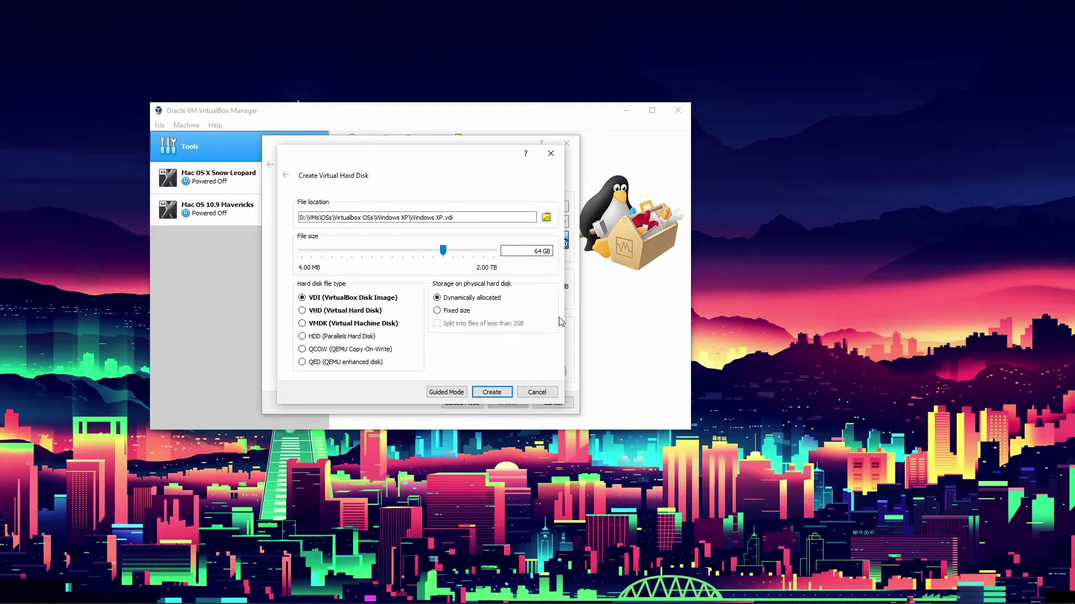
pyautogui.click(497, 394)
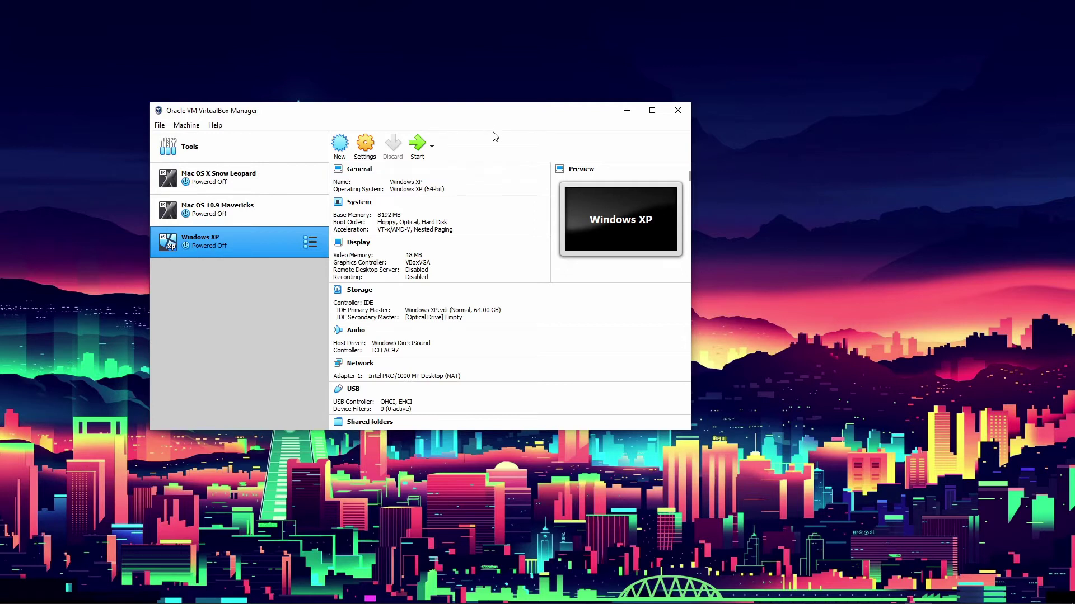
# In the Windows XP machine's System settings, raise the processor count to 2.
pyautogui.click(366, 144)
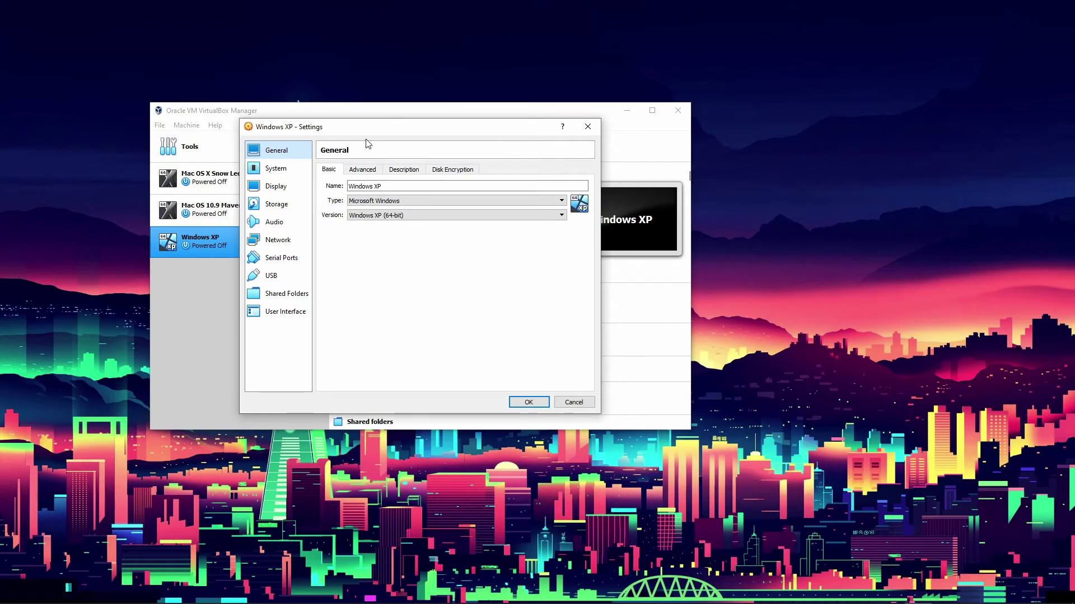
pyautogui.click(279, 171)
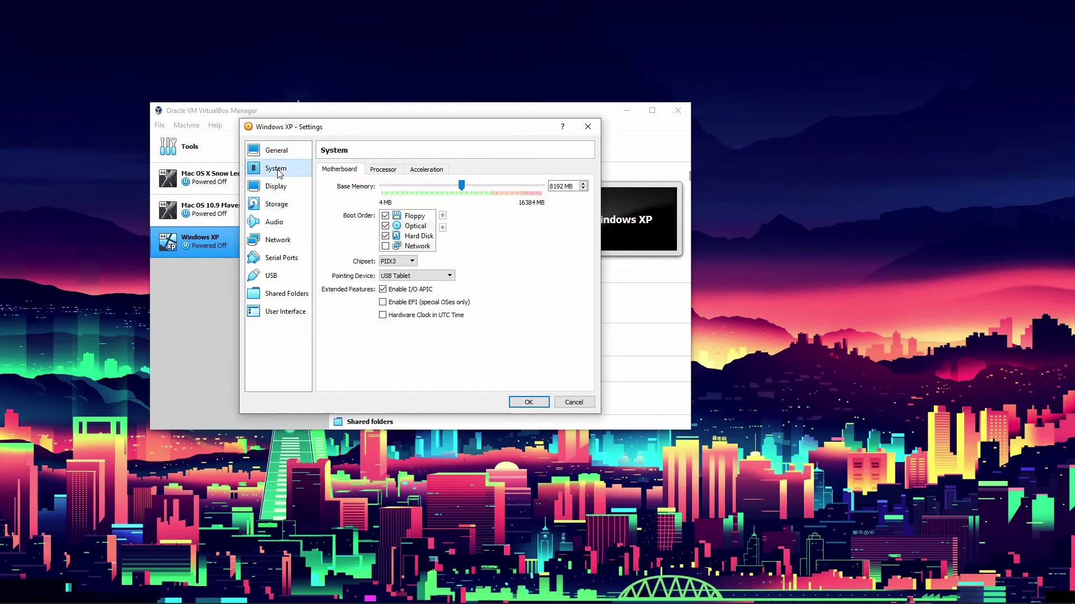
pyautogui.click(386, 170)
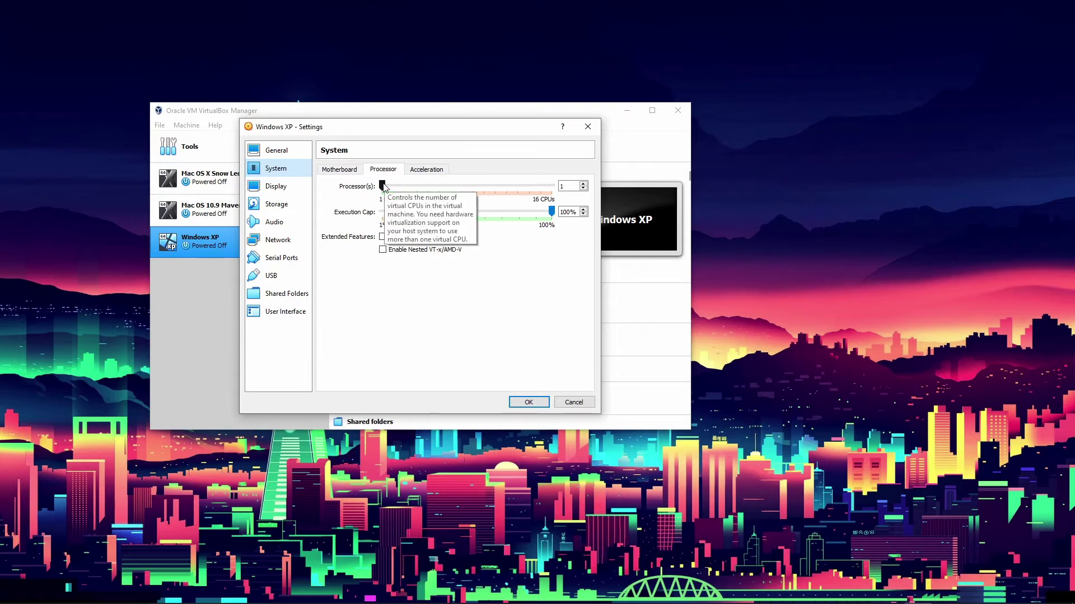
pyautogui.moveTo(384, 188); pyautogui.dragTo(393, 186)
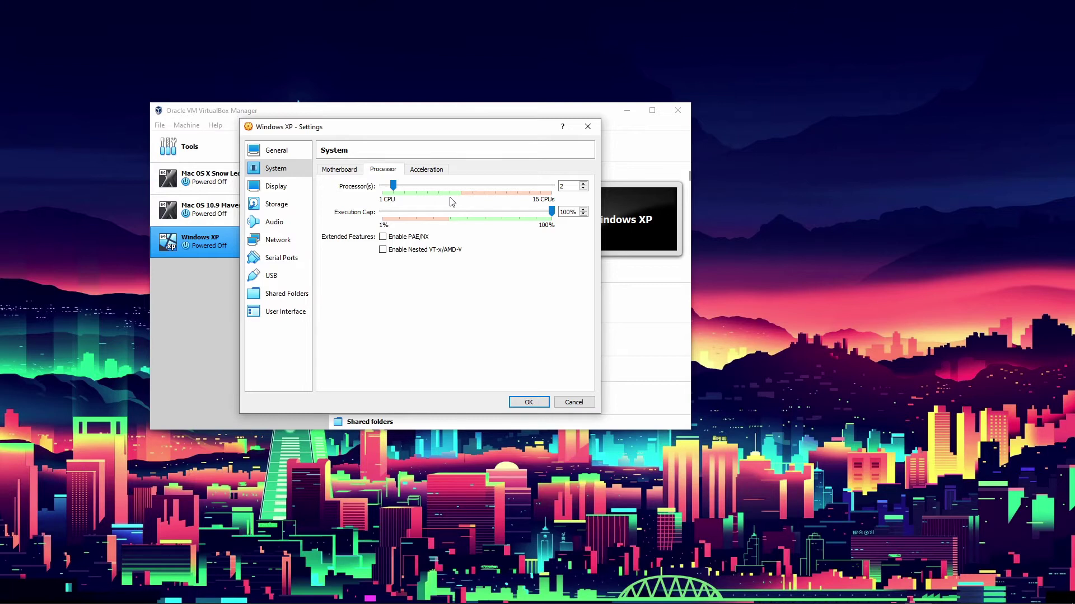
# Set video memory to 128 MB and select the empty optical drive under Storage.
pyautogui.click(280, 192)
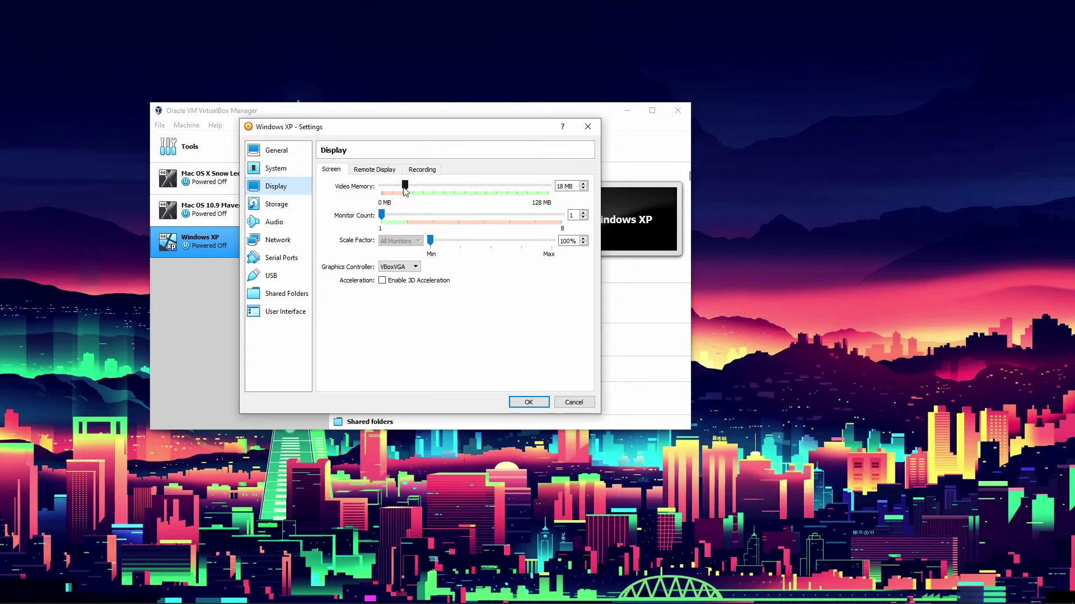
pyautogui.moveTo(405, 191); pyautogui.dragTo(548, 187)
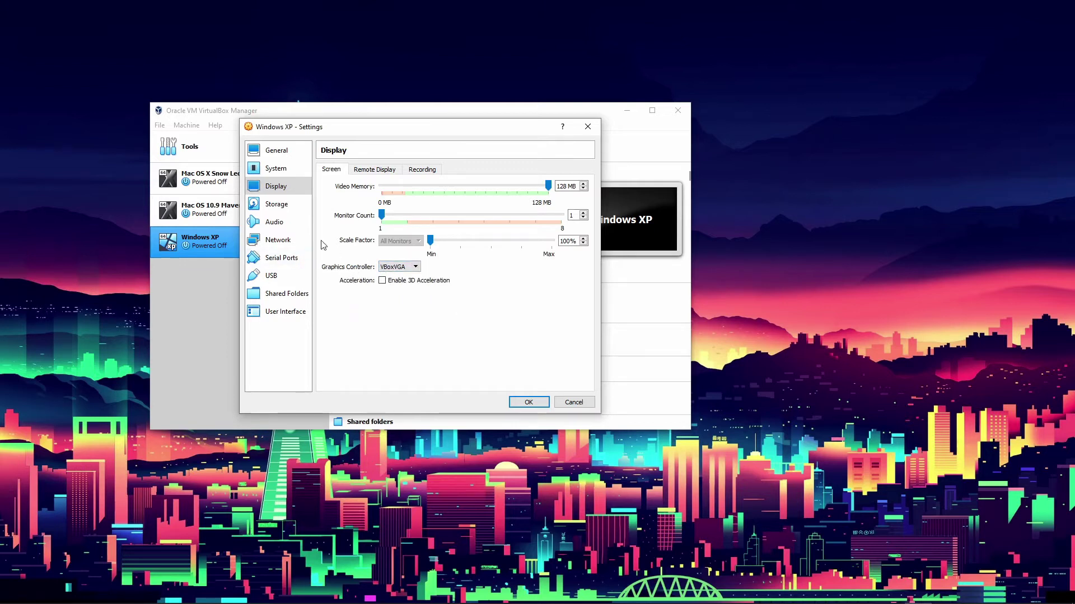
pyautogui.click(292, 205)
pyautogui.click(340, 208)
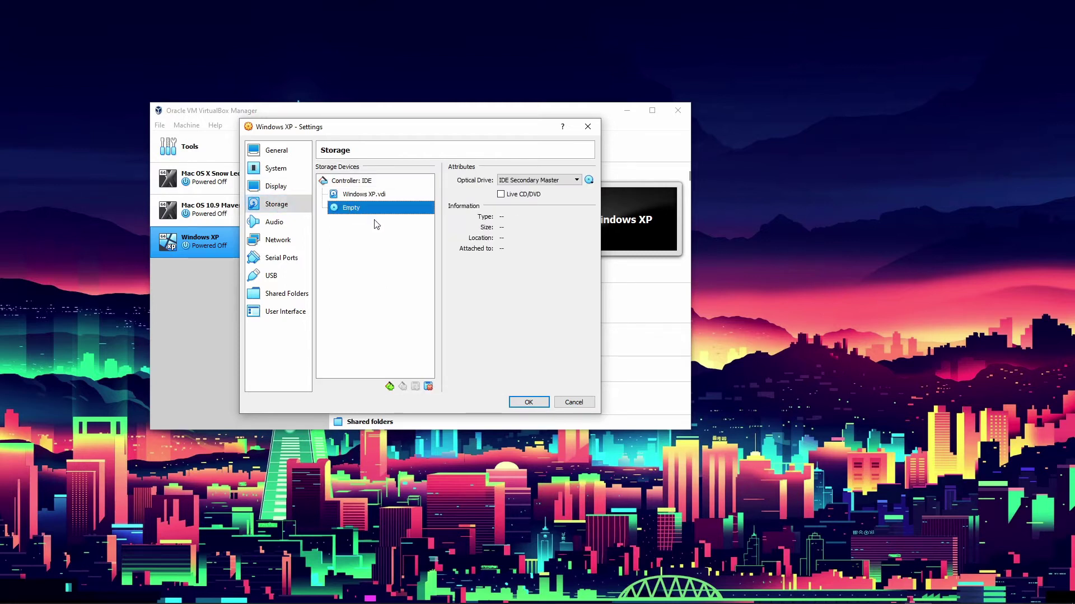
# Attach the en_windows_xp_professional SP3 ISO to the optical drive and save the settings.
pyautogui.click(589, 180)
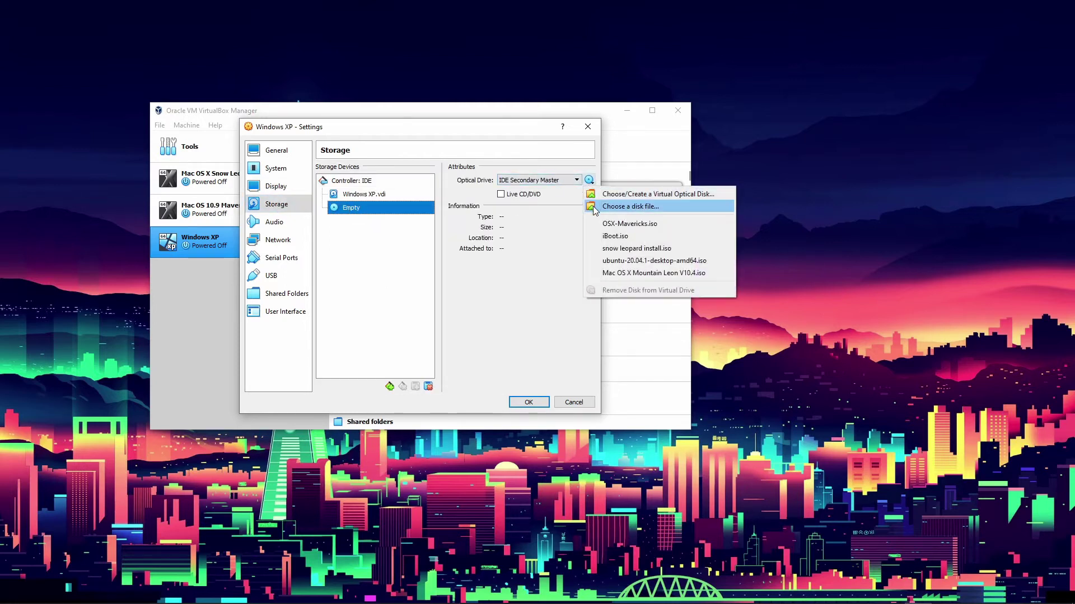
pyautogui.click(594, 206)
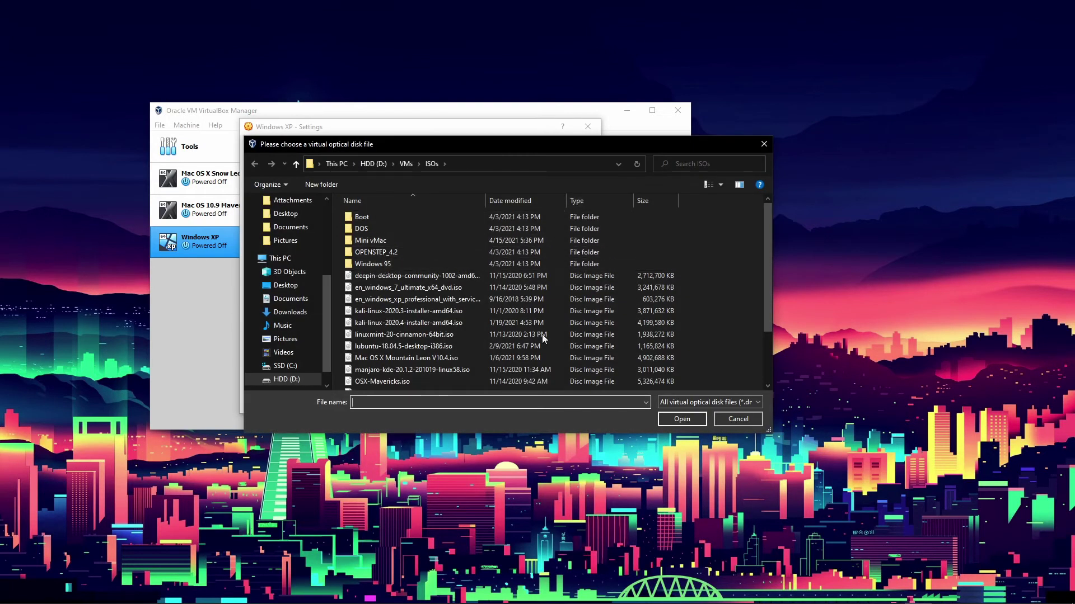
pyautogui.scroll(-1, 442, 311)
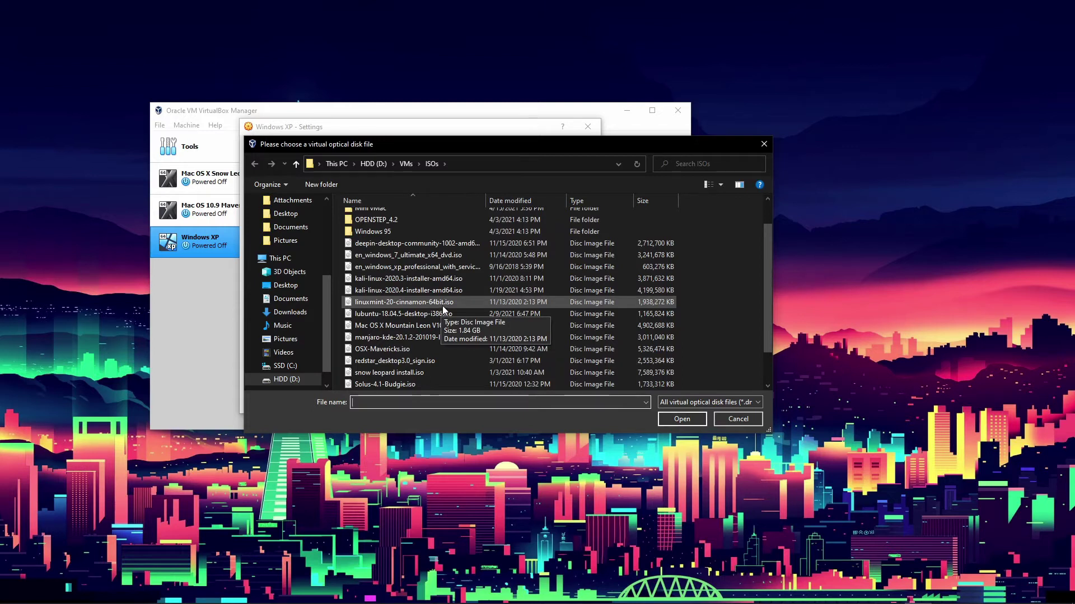
pyautogui.click(420, 268)
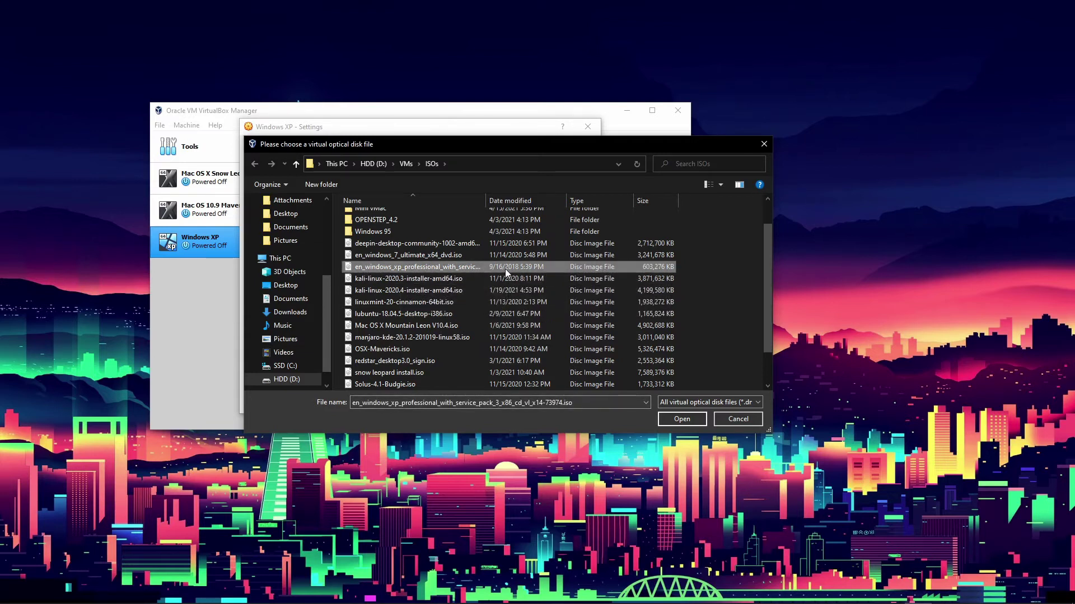
pyautogui.click(684, 419)
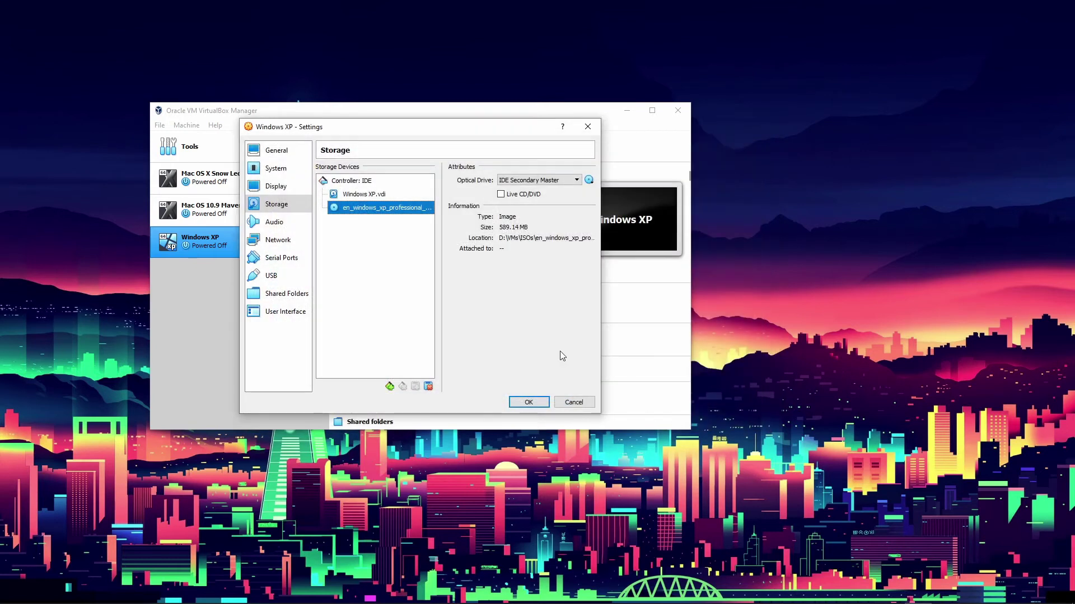
pyautogui.click(529, 403)
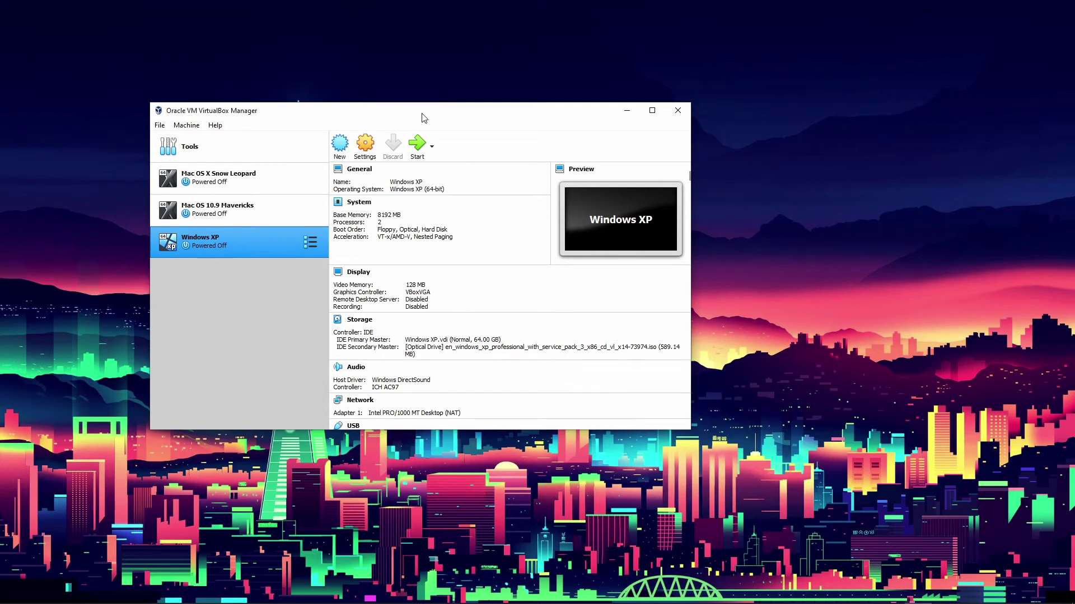
# Start the Windows XP VM with the XP Professional SP3 ISO as its start-up disk.
pyautogui.click(416, 145)
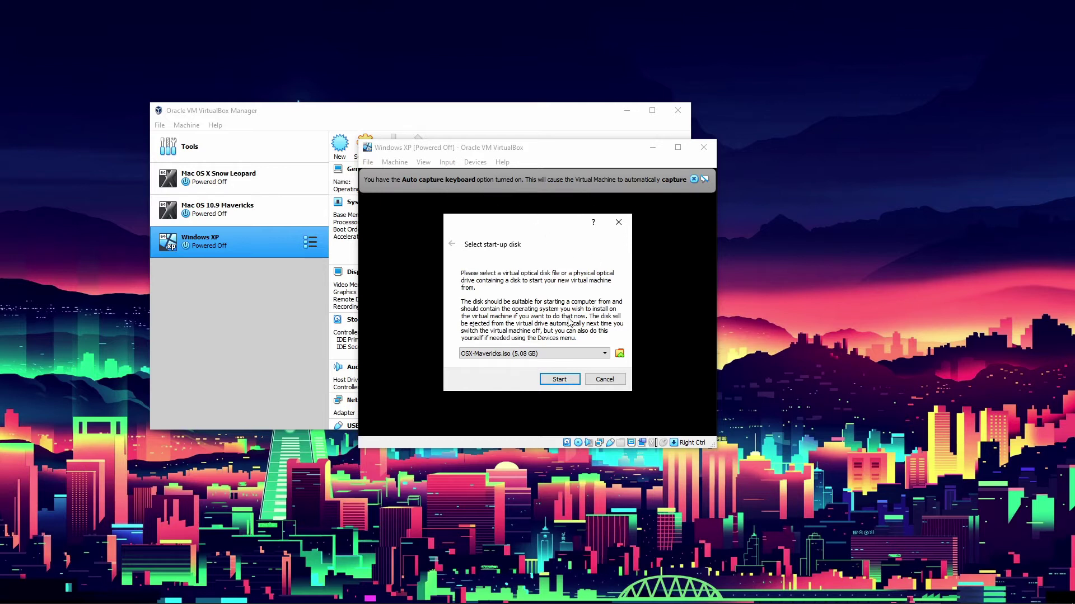
pyautogui.click(533, 355)
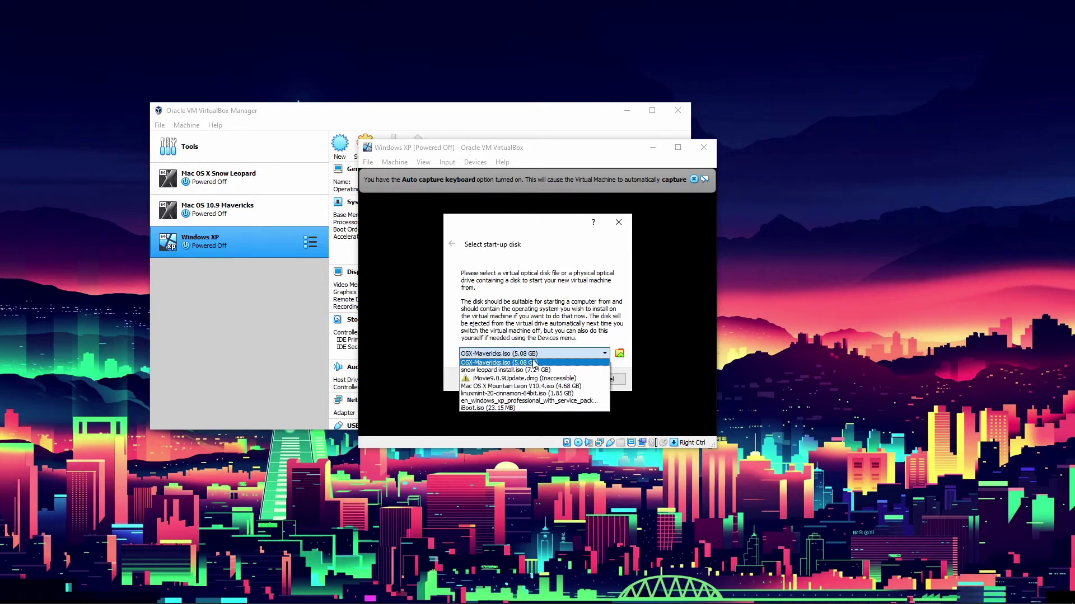
pyautogui.click(535, 402)
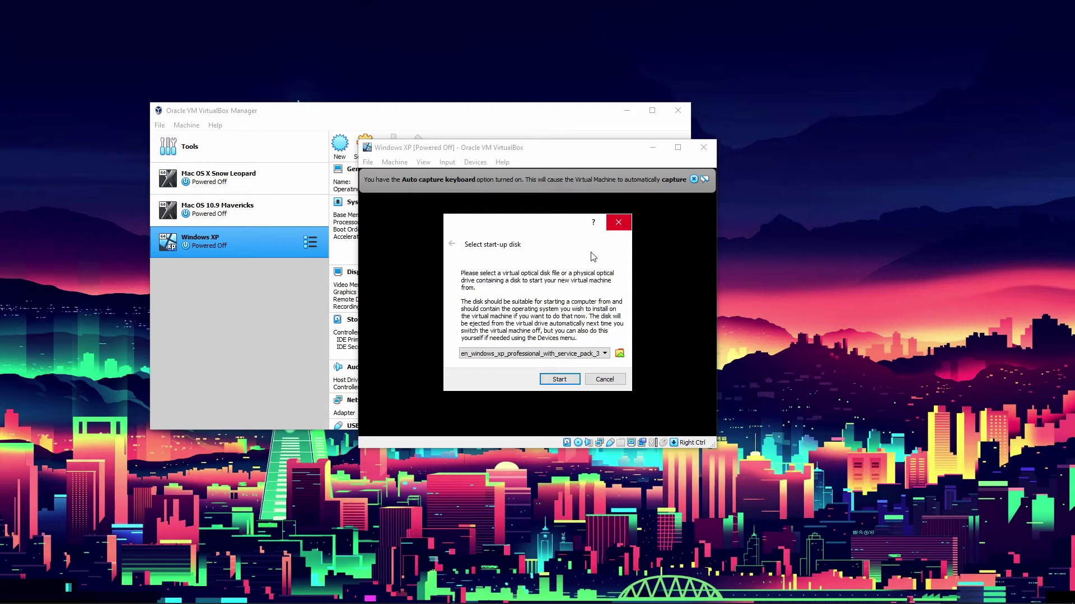
pyautogui.click(619, 354)
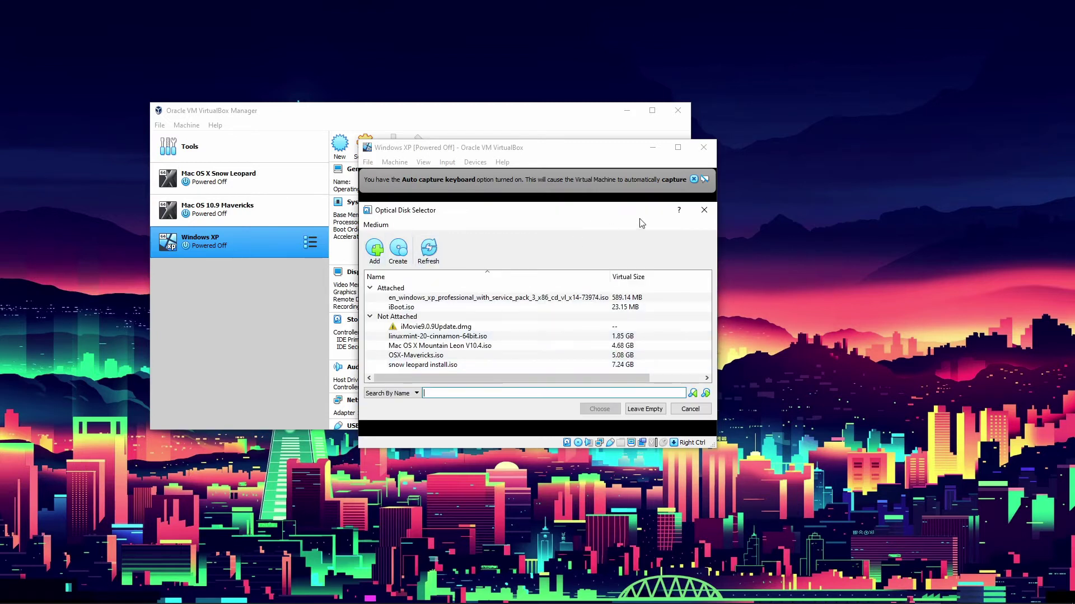
pyautogui.click(370, 251)
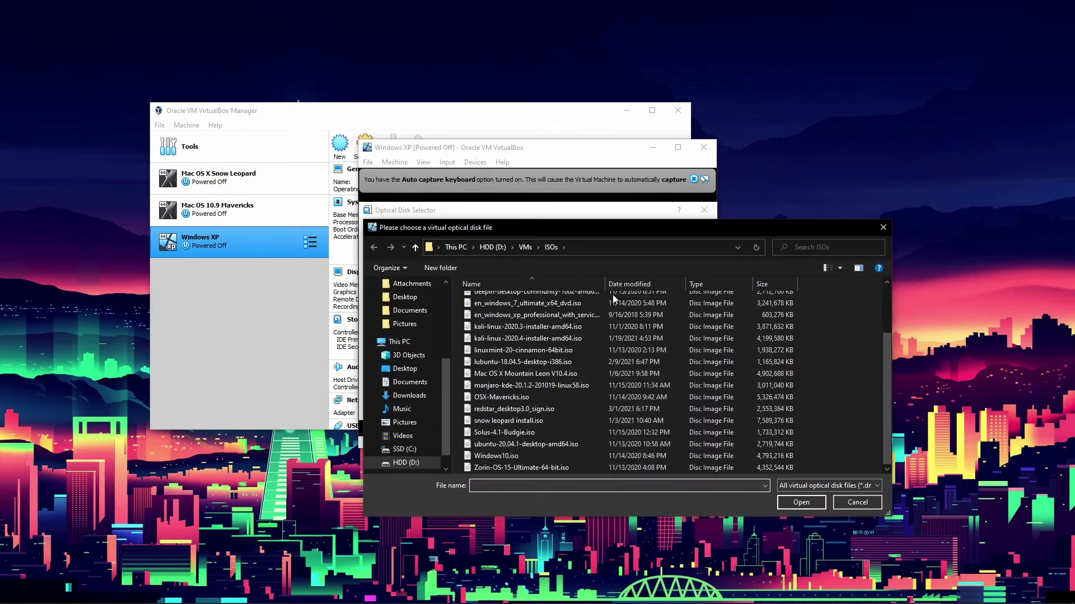
pyautogui.click(882, 228)
pyautogui.click(704, 210)
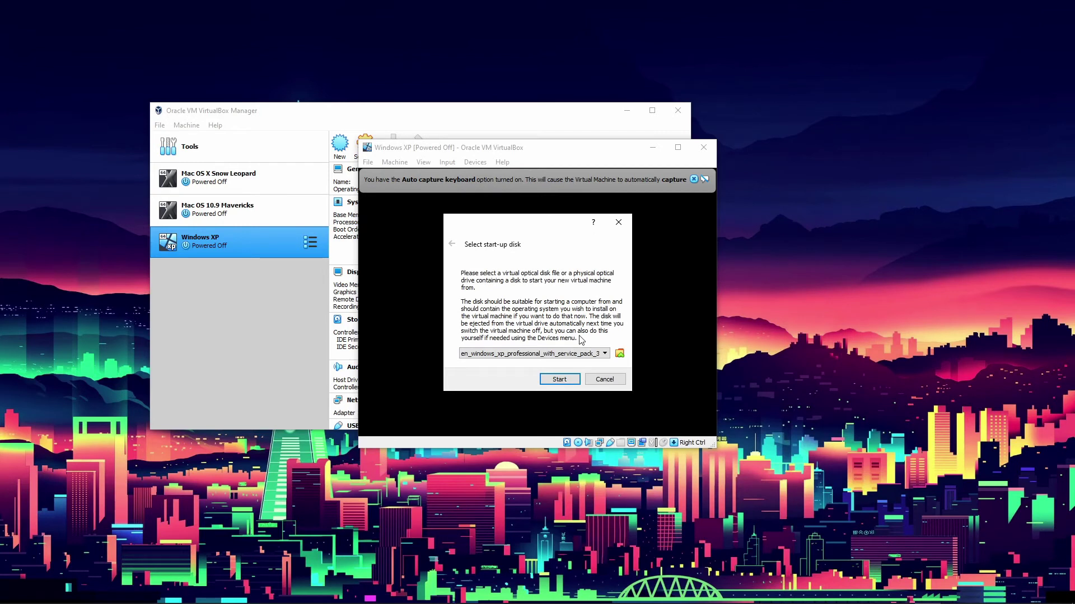
pyautogui.click(620, 224)
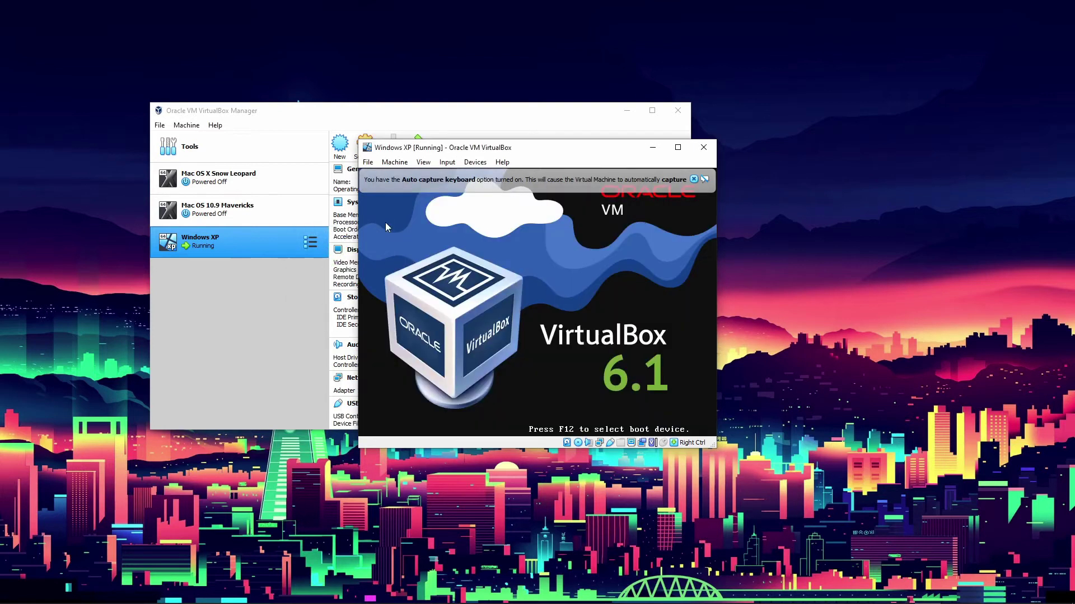
# Dismiss the auto-capture notice and let the VM capture the mouse at the Setup welcome screen.
pyautogui.click(692, 179)
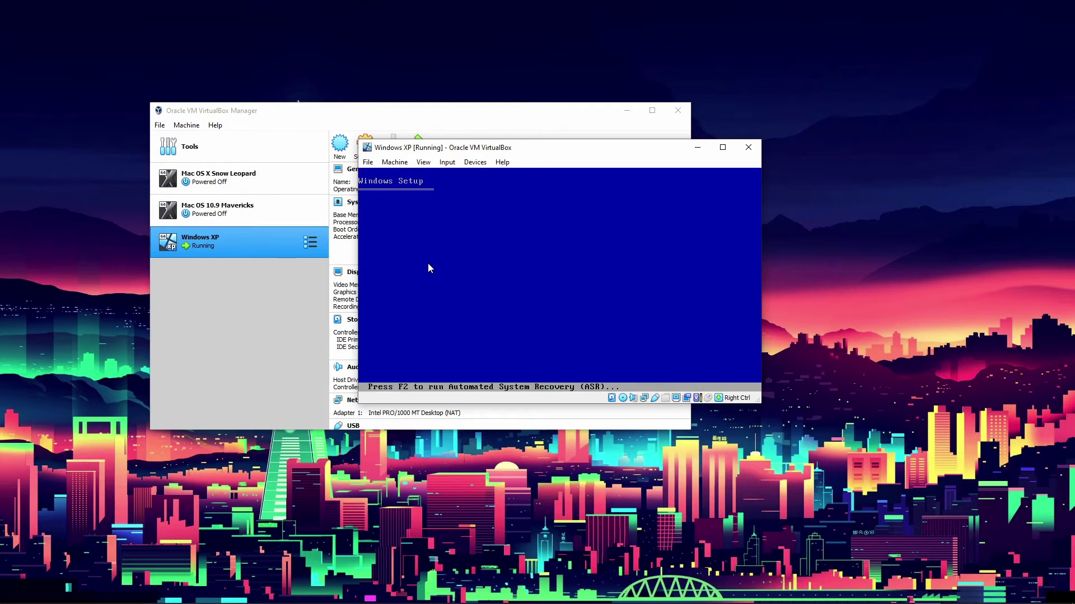
pyautogui.click(428, 265)
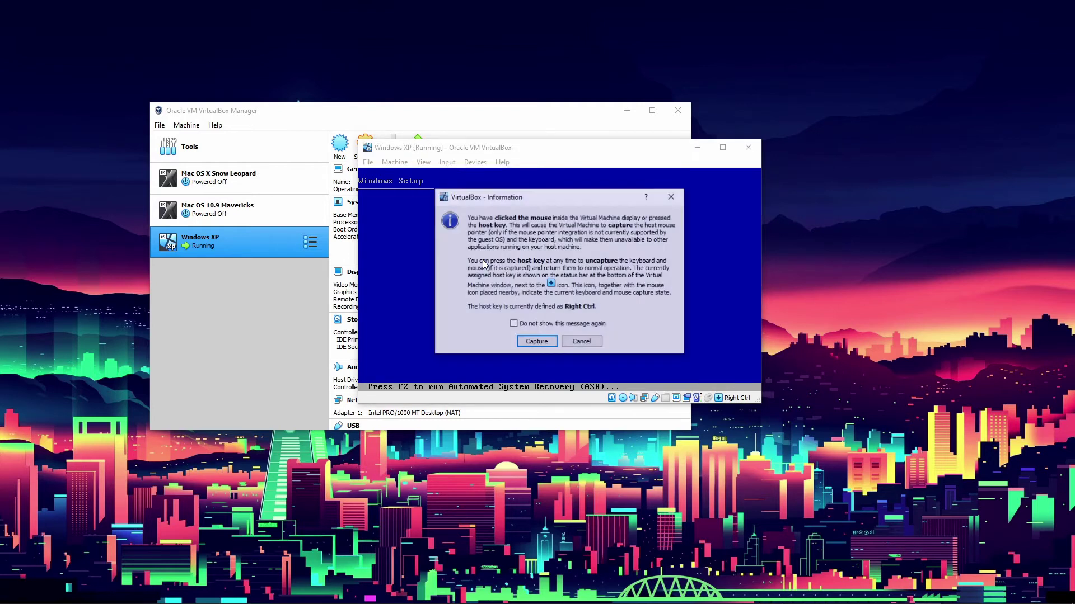
pyautogui.click(537, 342)
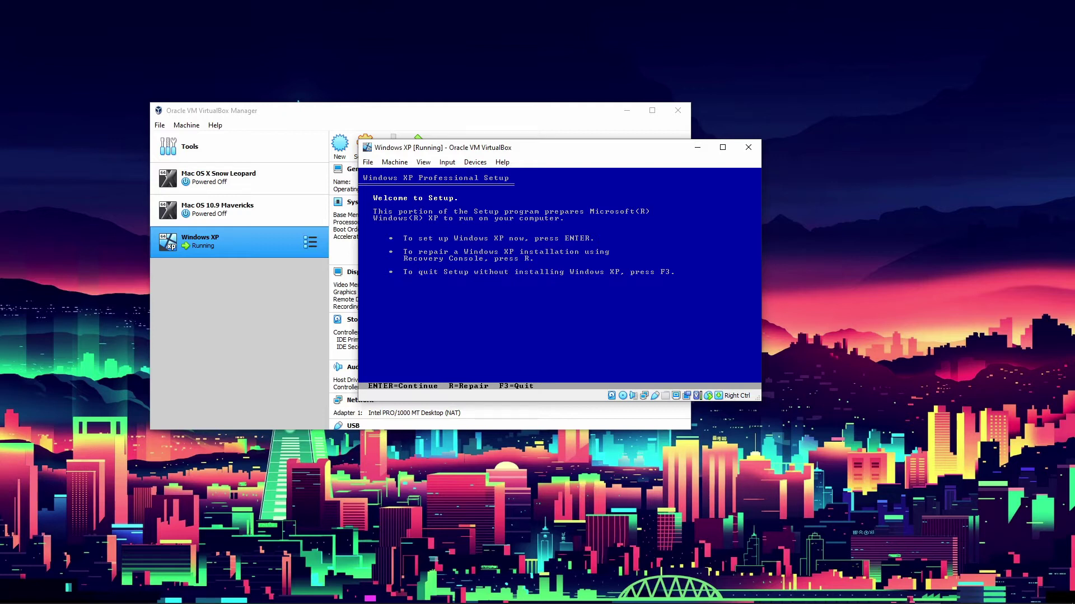
# Accept the XP license with F8 and quick-format the unpartitioned space as NTFS.
pyautogui.press('Return')
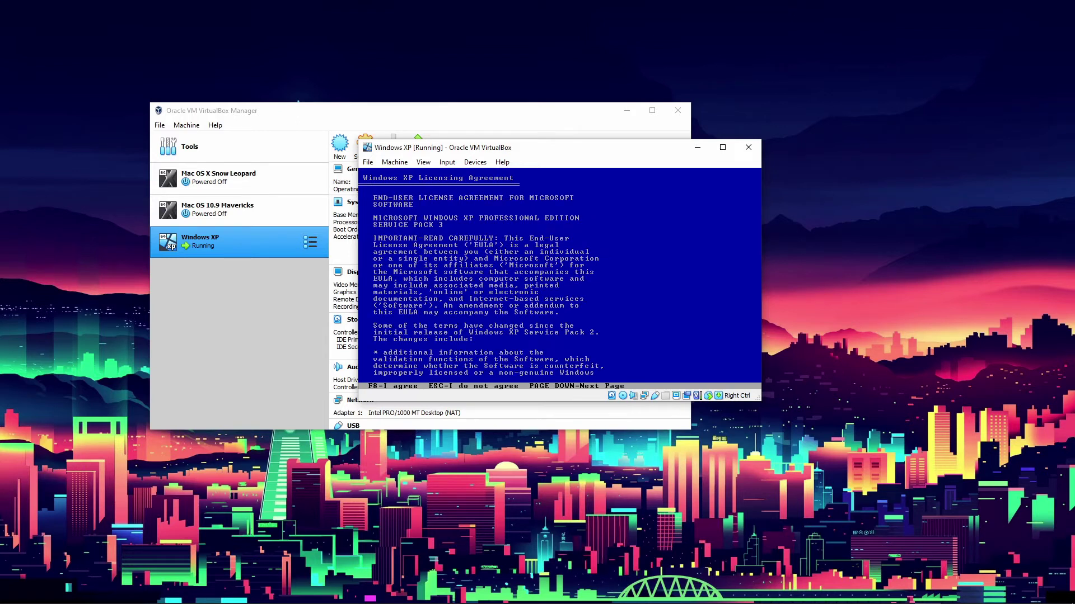
pyautogui.press('F8')
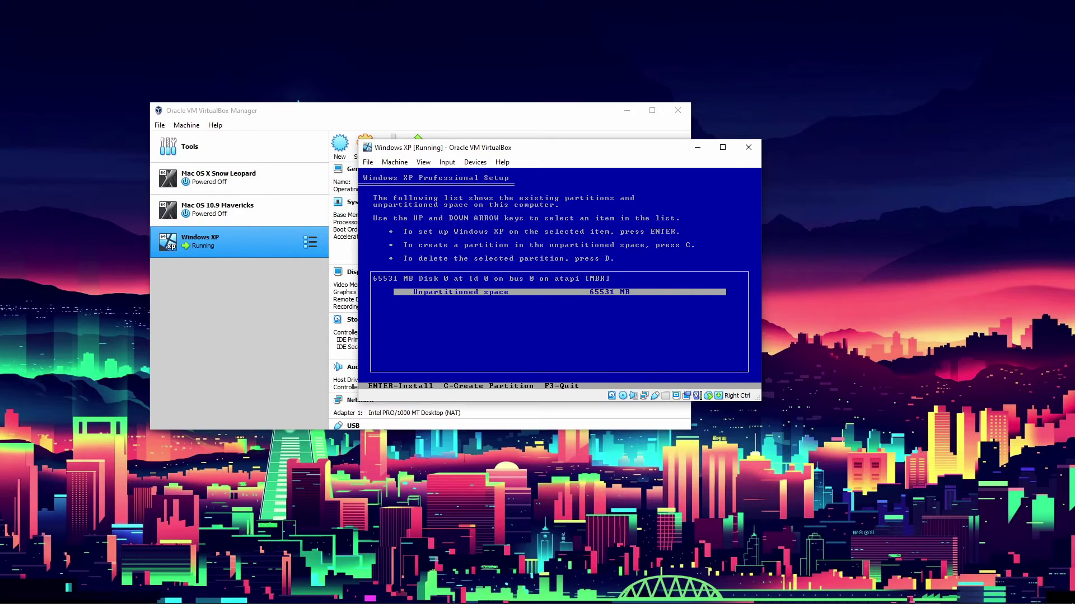
pyautogui.press('Return')
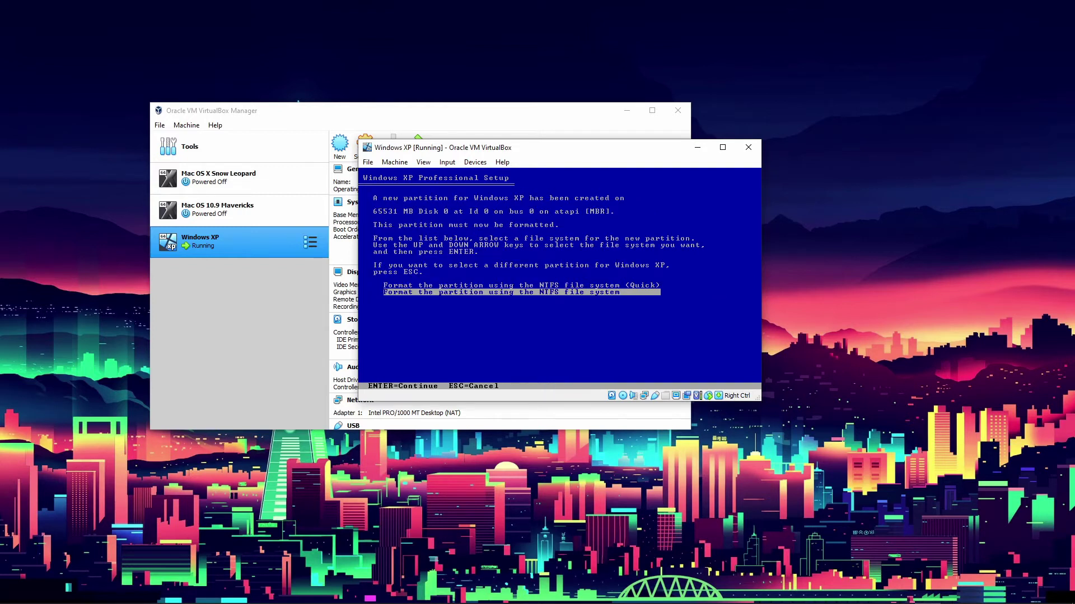
pyautogui.press('Up')
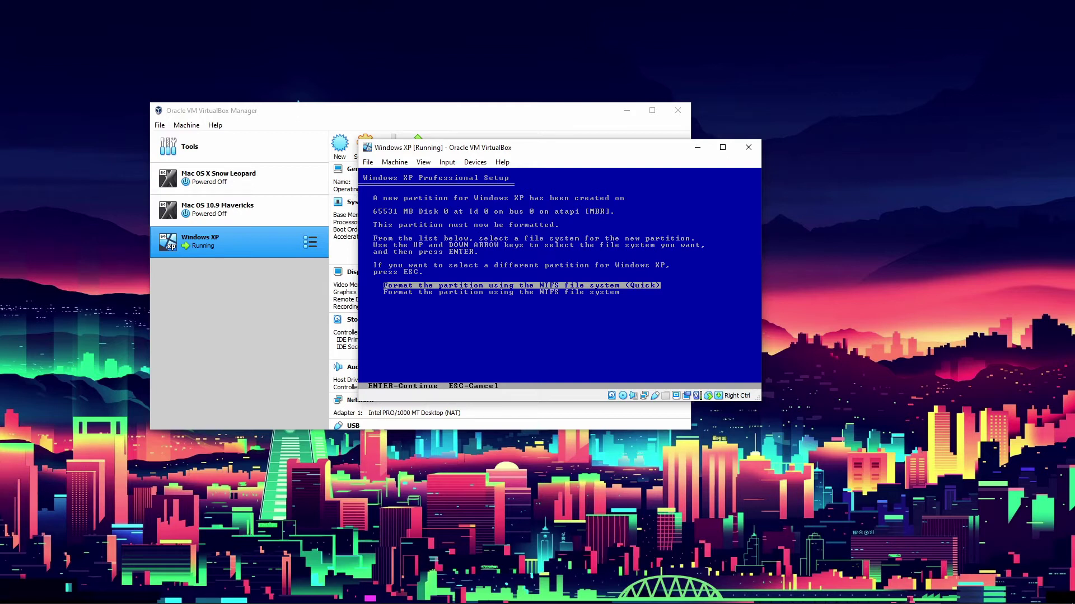
pyautogui.press('Return')
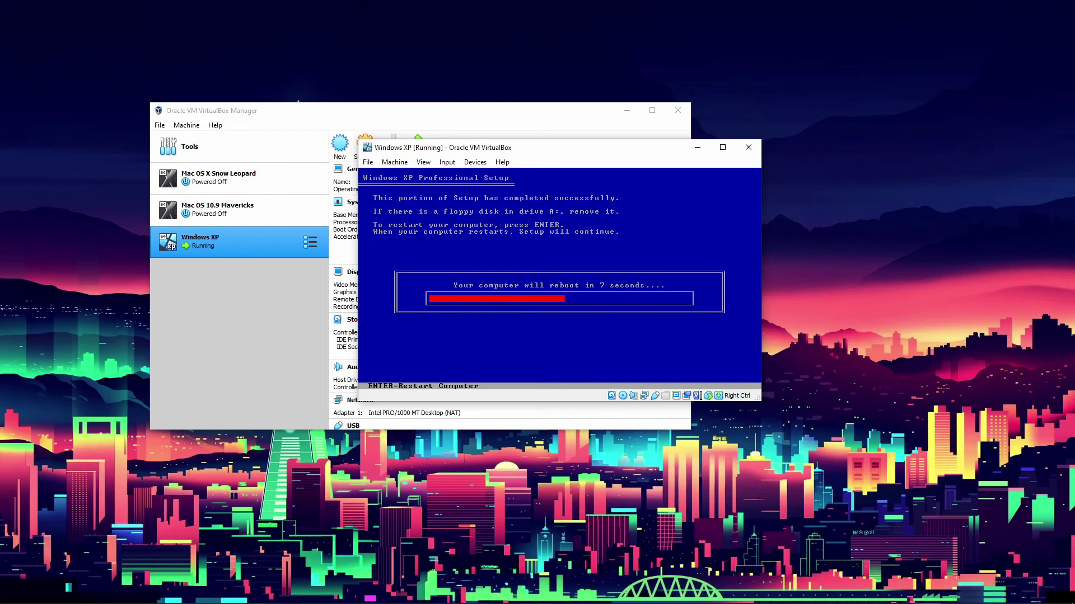
# Once file copying finishes, restart the virtual machine immediately with Enter.
pyautogui.press('Return')
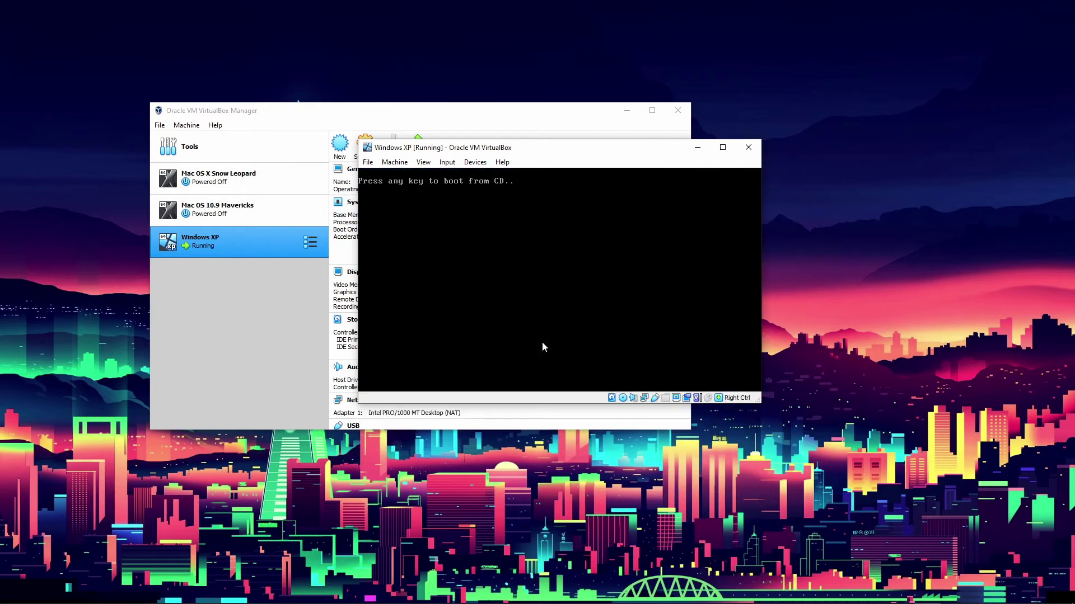
# Boot the VM from the XP CD again and move its window down and to the left.
pyautogui.press('Return')
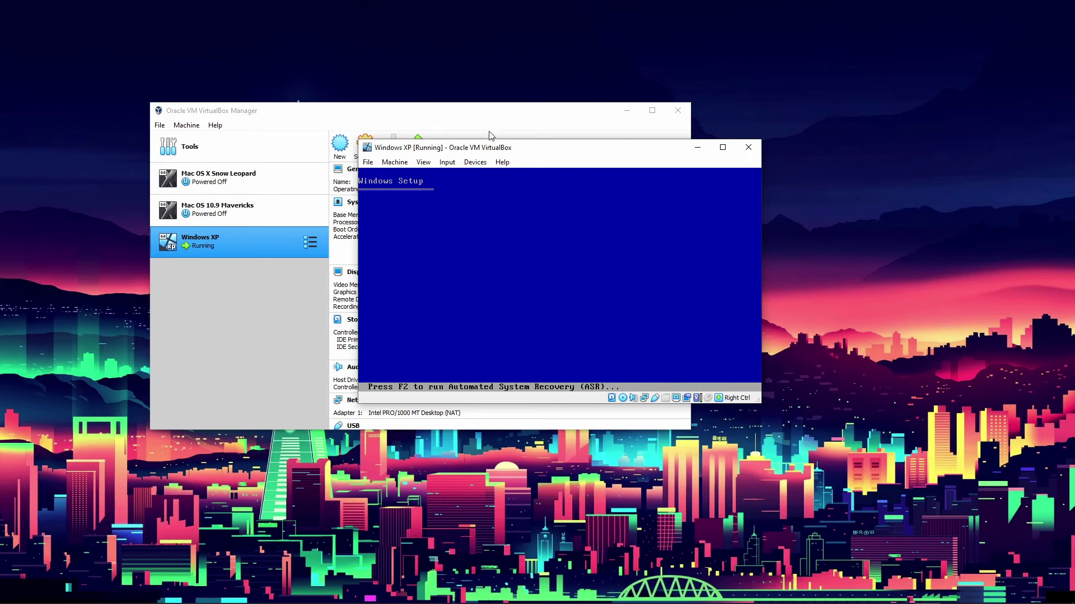
pyautogui.moveTo(470, 148); pyautogui.dragTo(433, 183)
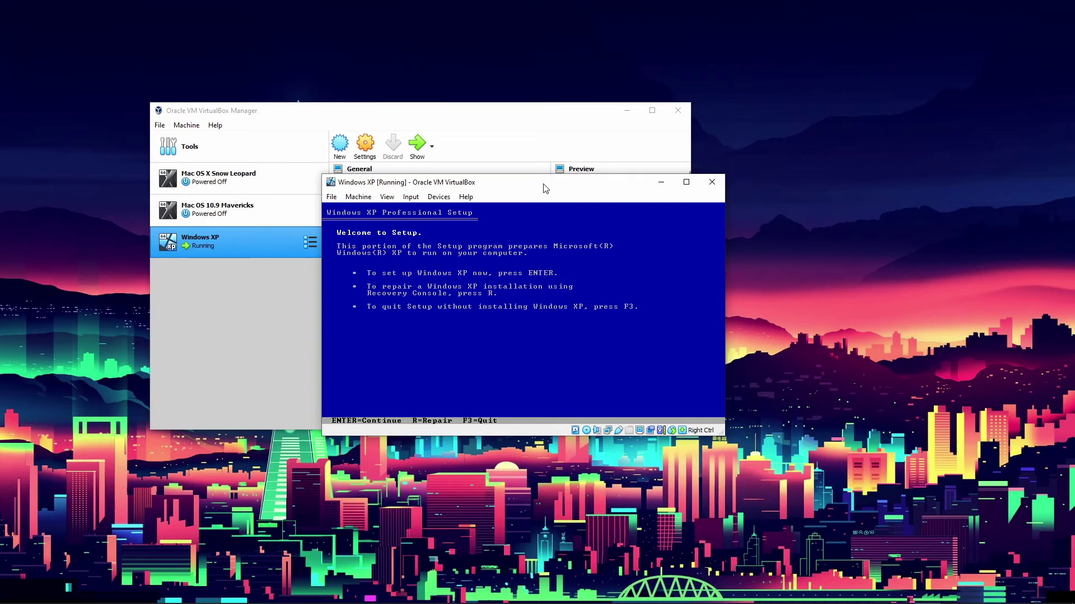
# Power off the running Windows XP virtual machine.
pyautogui.click(711, 182)
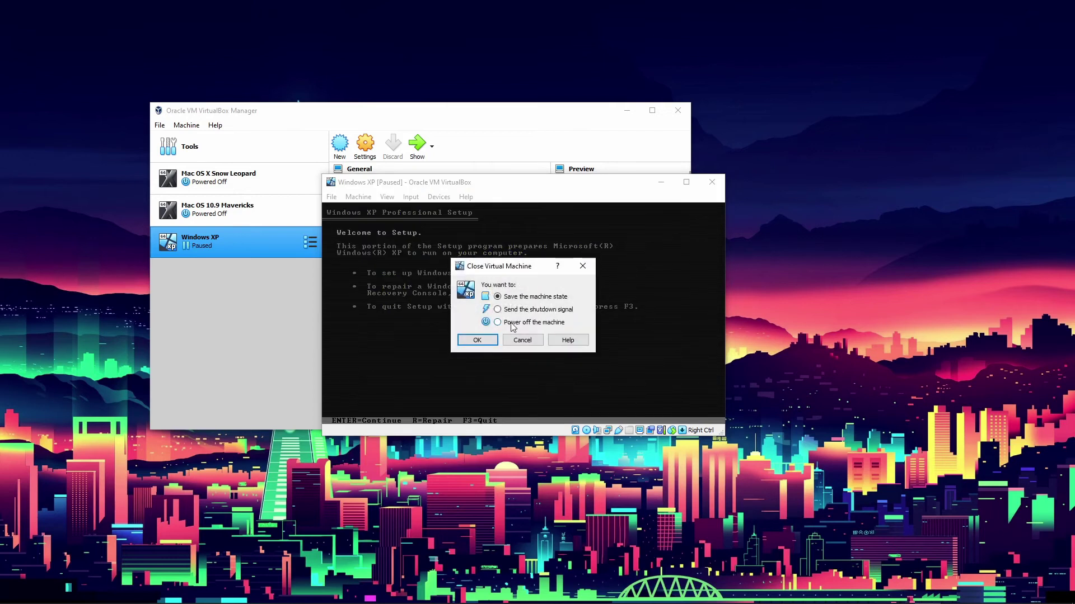
pyautogui.click(504, 322)
pyautogui.click(473, 339)
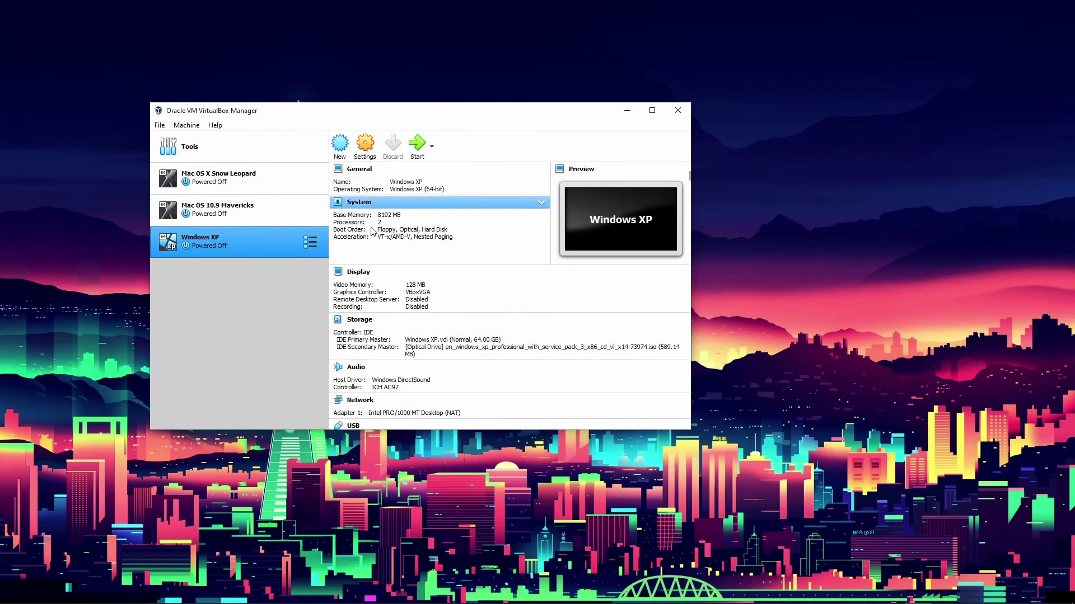
# In the VM's Storage settings, remove the XP disc from the virtual optical drive.
pyautogui.click(361, 146)
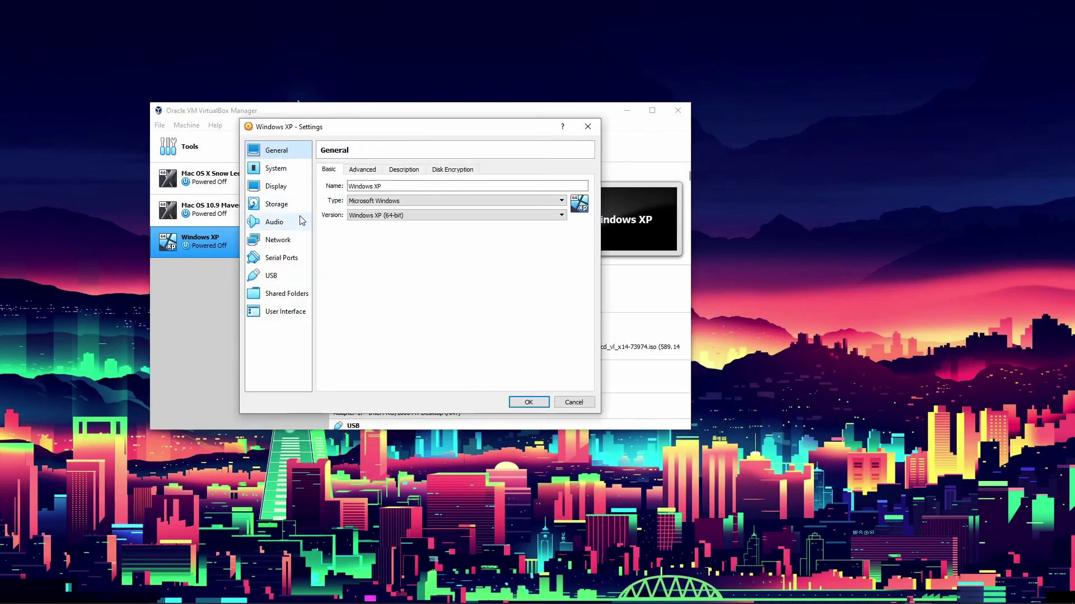
pyautogui.click(276, 204)
pyautogui.click(349, 209)
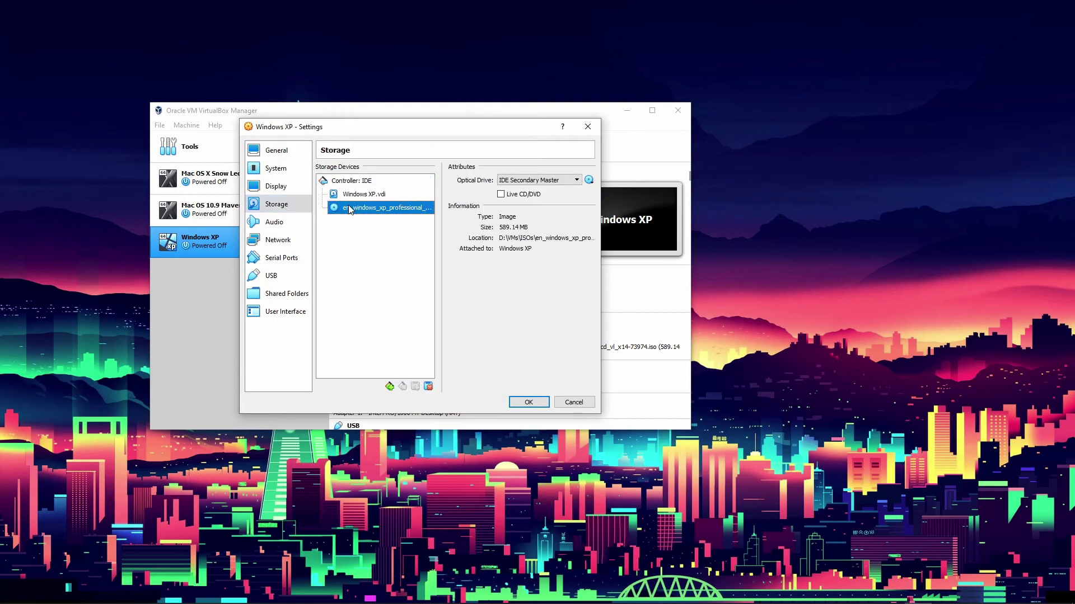
pyautogui.click(589, 180)
pyautogui.click(636, 284)
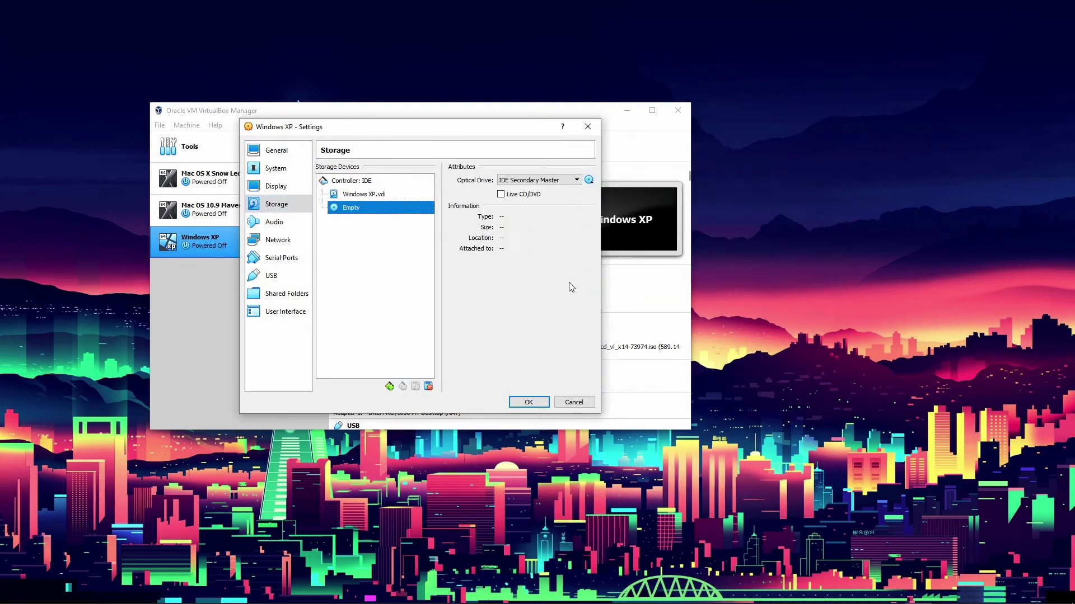
# Review the System boot order and select Hard Disk.
pyautogui.click(278, 152)
pyautogui.click(287, 167)
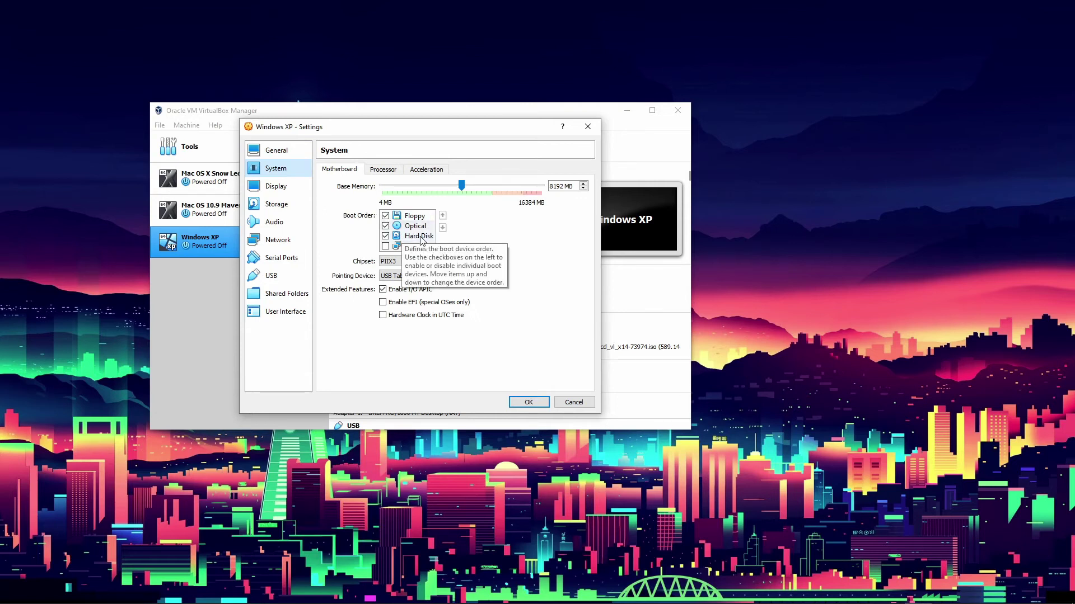
pyautogui.click(415, 239)
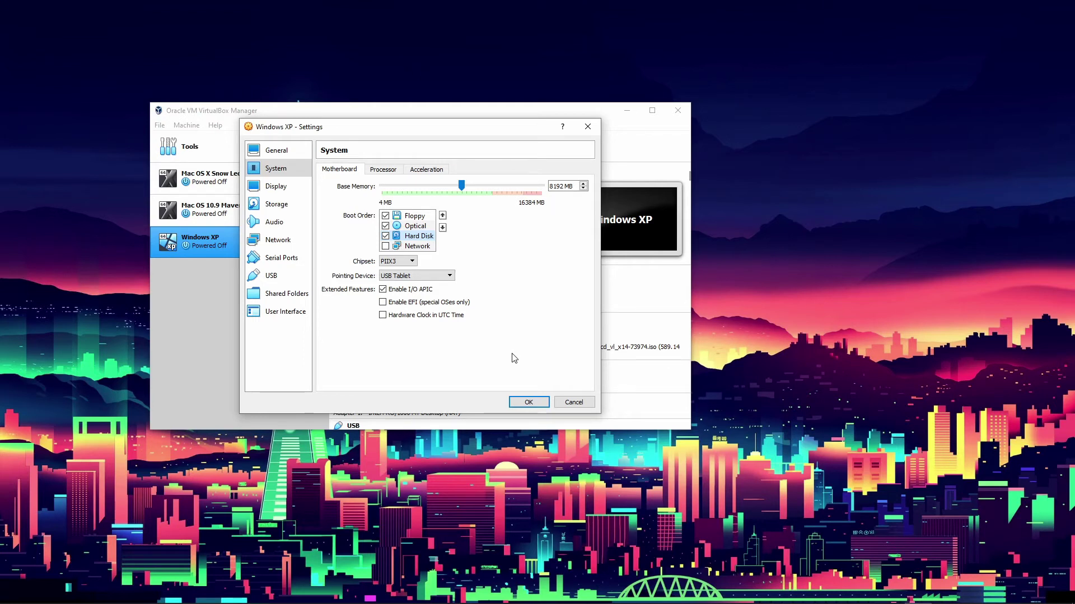
# Confirm the optical drive is left empty and save the VM settings.
pyautogui.click(289, 206)
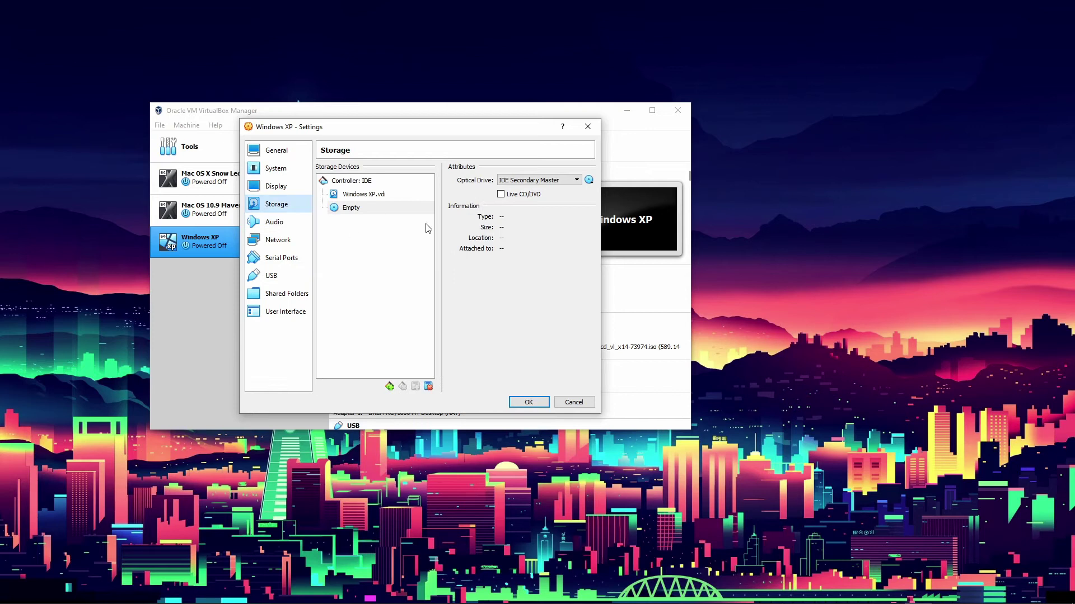
pyautogui.click(589, 179)
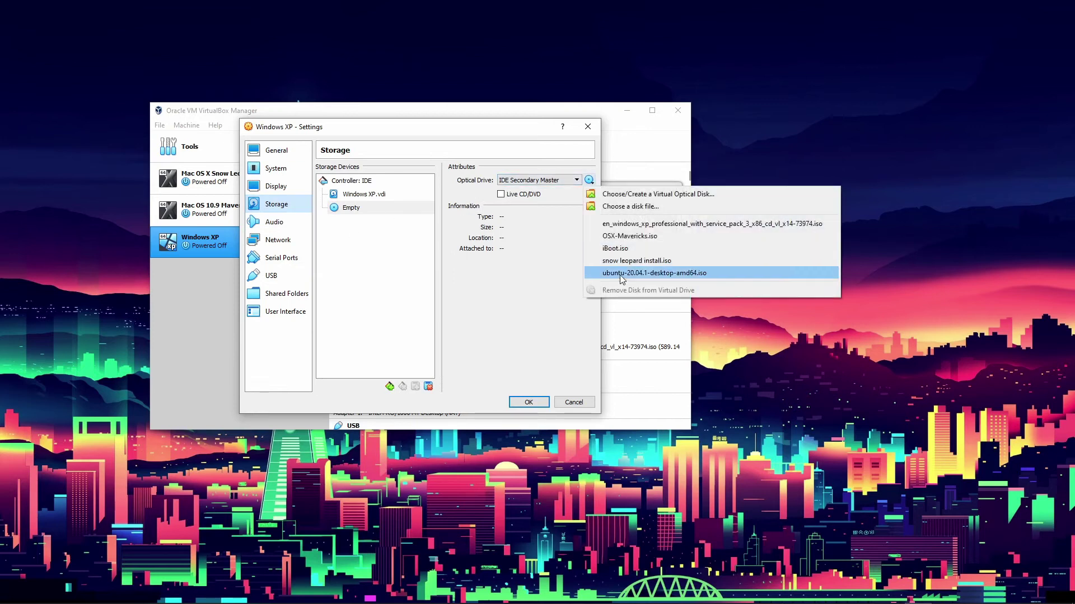
pyautogui.click(471, 377)
pyautogui.click(522, 402)
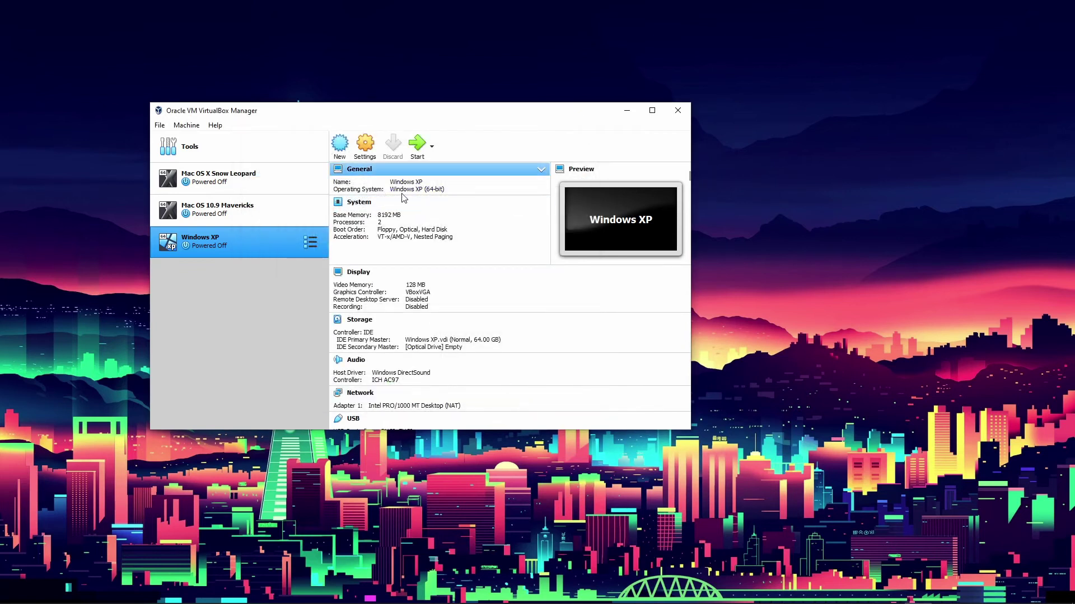
# Start the Windows XP VM from its hard disk and let it capture the mouse.
pyautogui.click(417, 146)
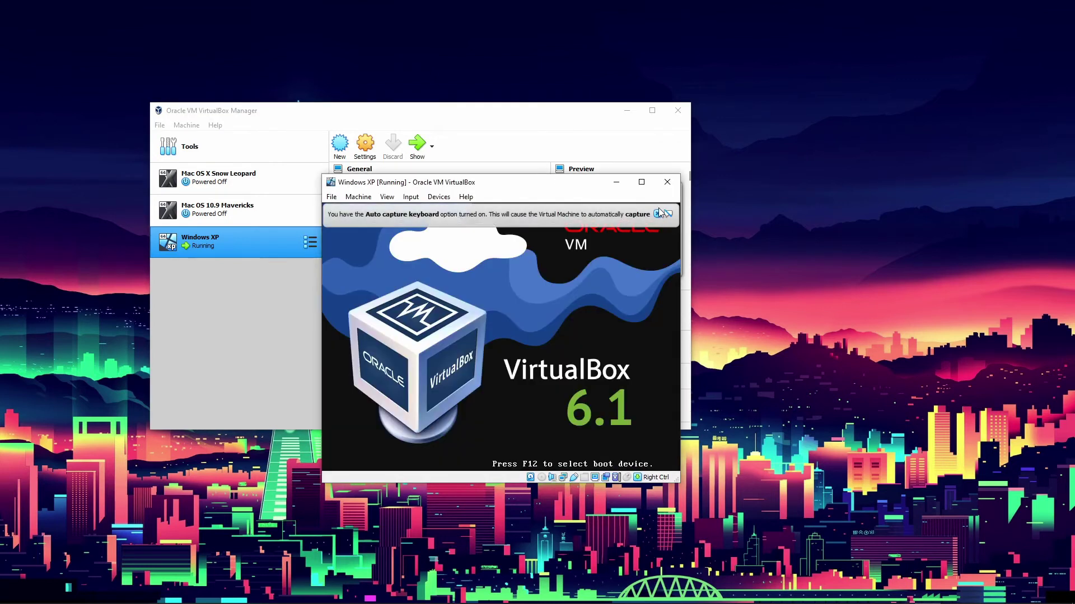
pyautogui.click(656, 213)
pyautogui.moveTo(511, 189); pyautogui.dragTo(567, 200)
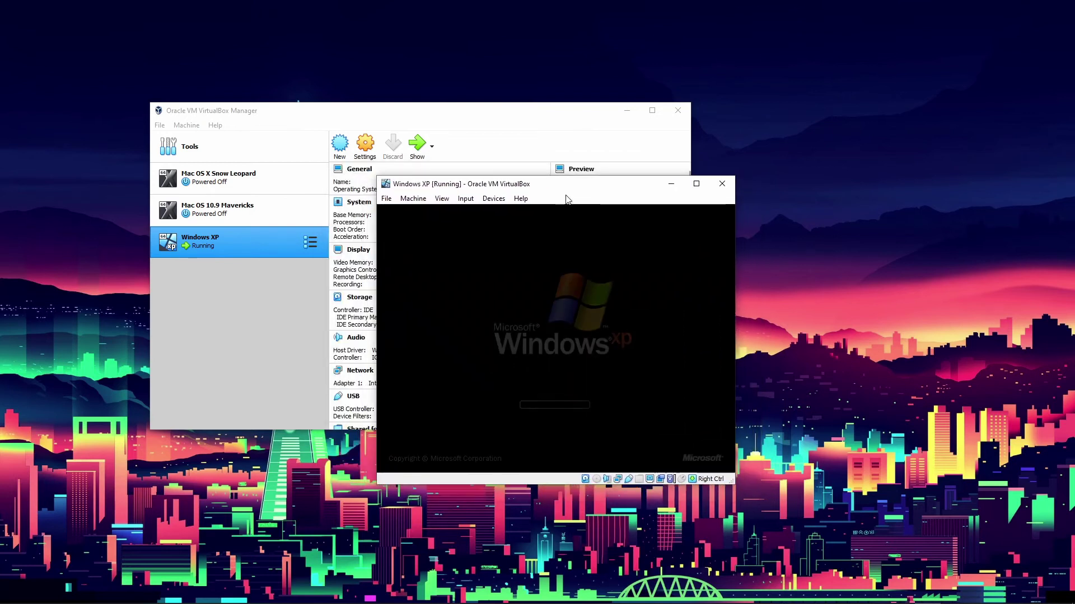
pyautogui.click(573, 298)
pyautogui.click(533, 402)
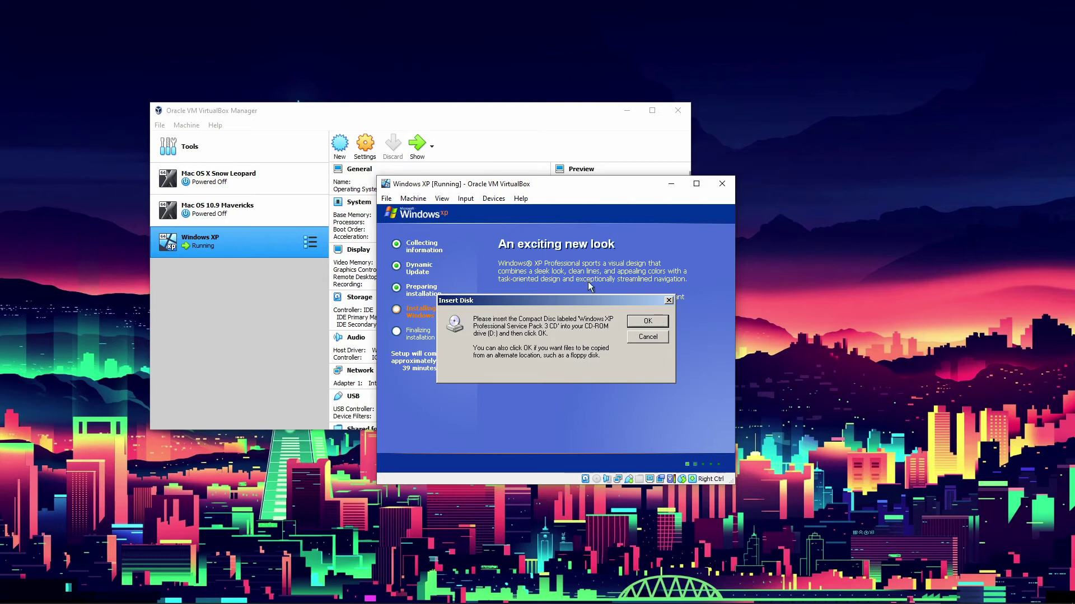
# Load the en_windows_xp ISO into the VM's optical drive via Devices > Optical Drives.
pyautogui.click(520, 199)
pyautogui.moveTo(494, 199)
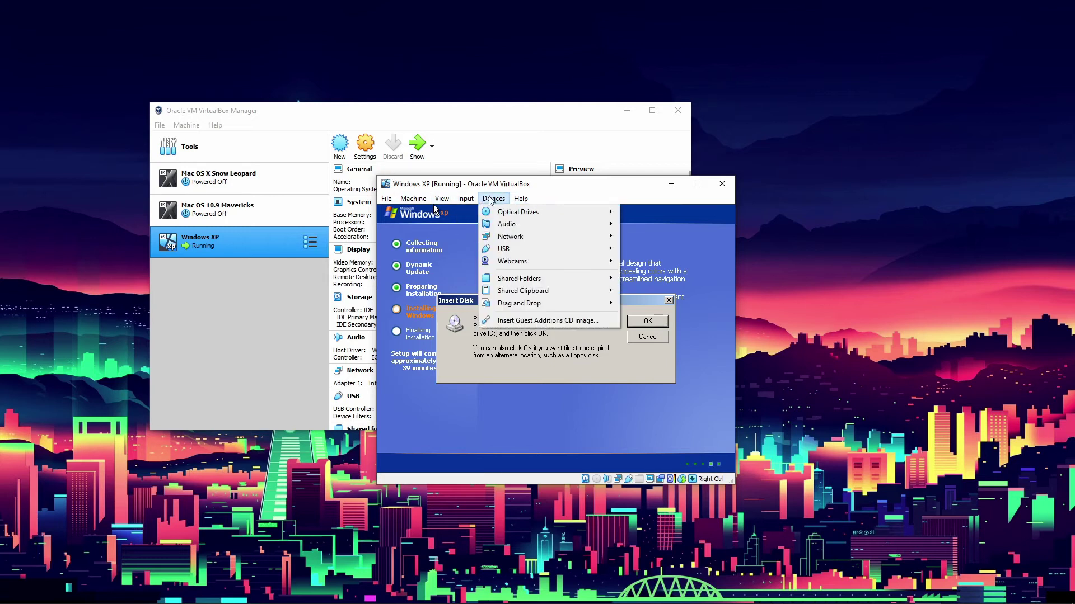
pyautogui.click(682, 243)
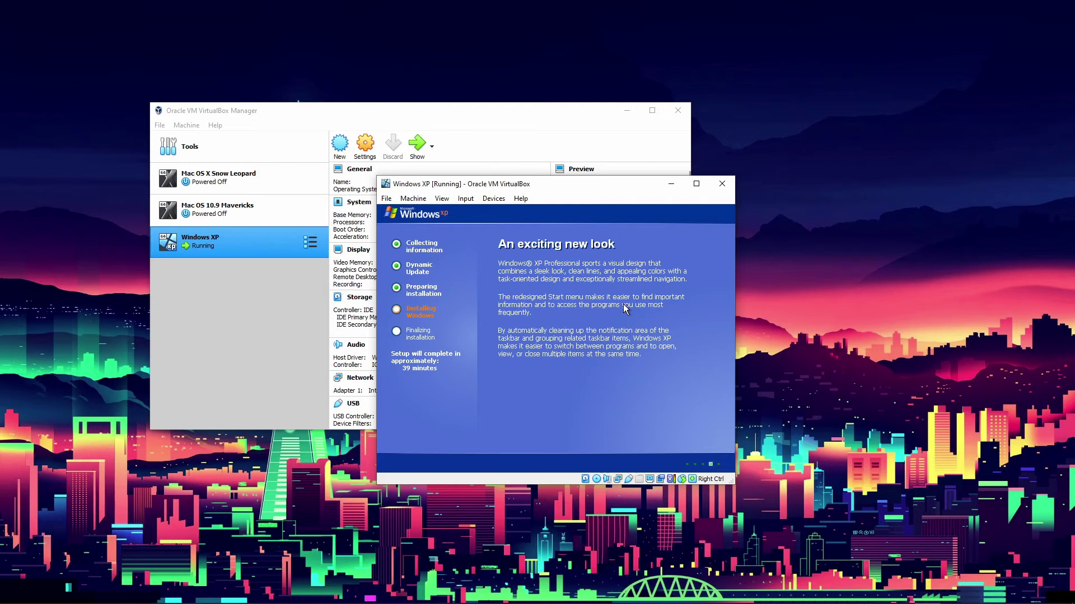
pyautogui.click(494, 199)
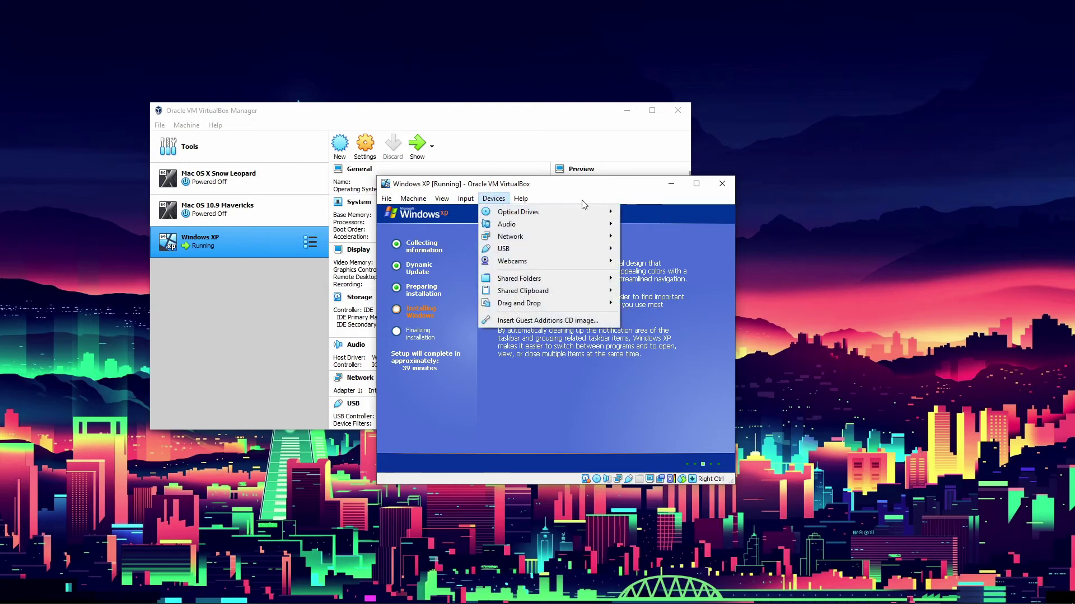
pyautogui.moveTo(568, 211)
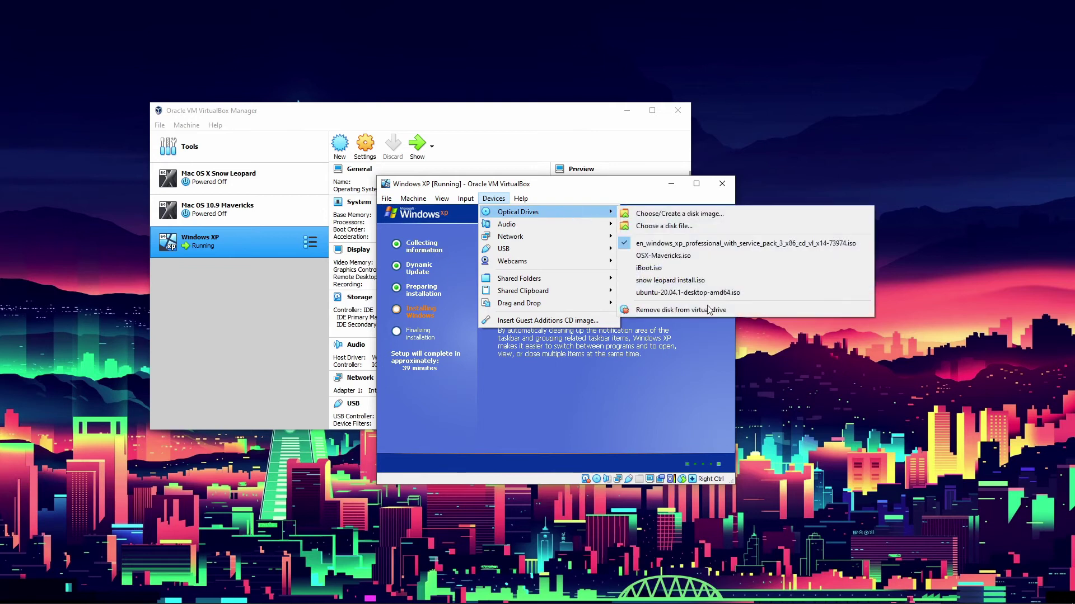
pyautogui.click(572, 397)
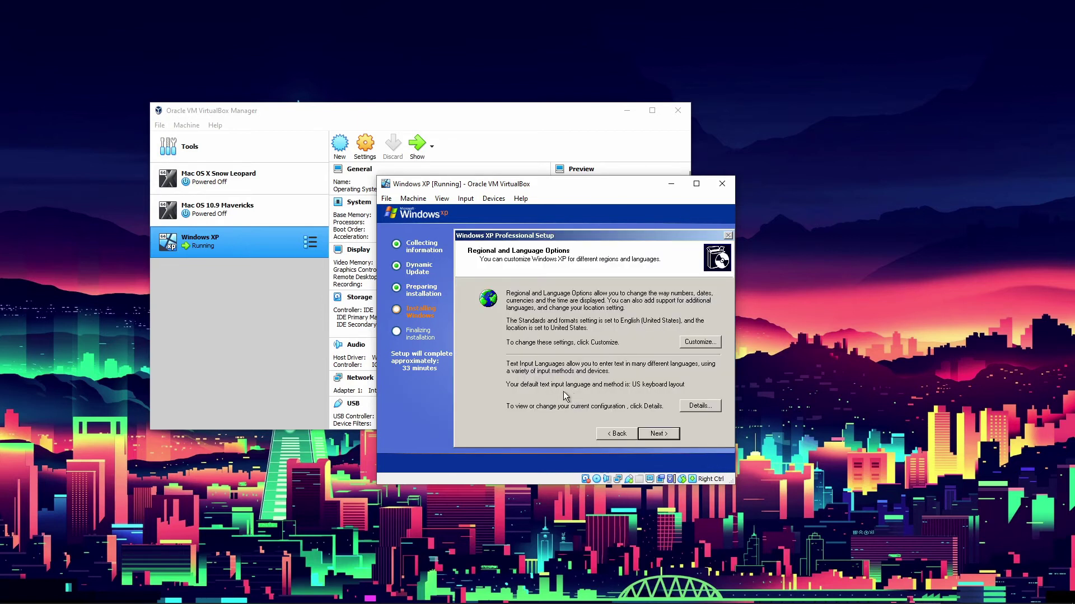
# Accept the regional settings, enter the owner's name, and continue to the Product Key page.
pyautogui.click(653, 433)
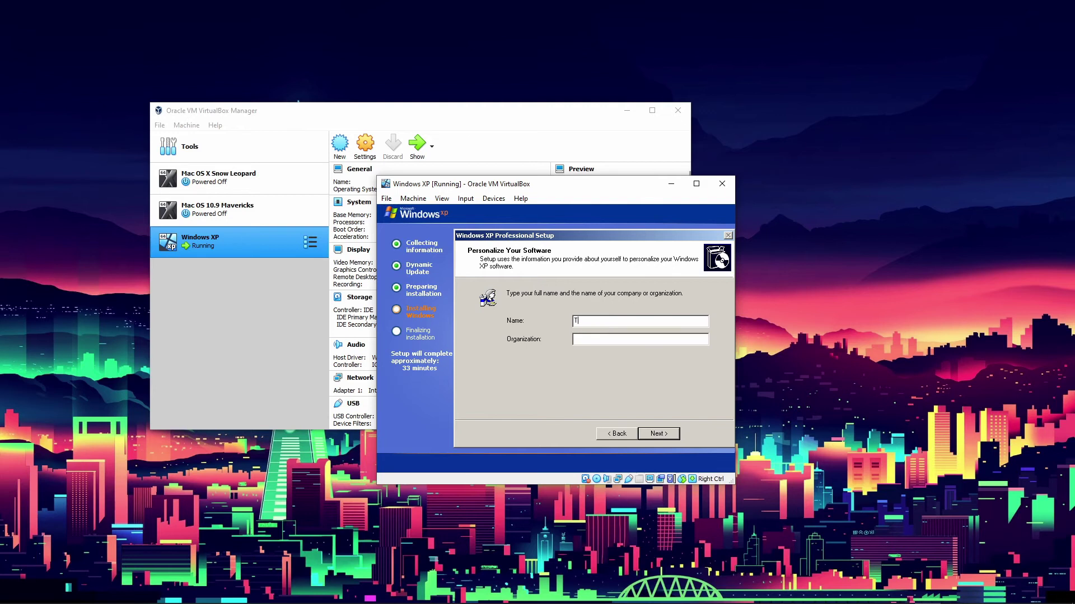
pyautogui.write('Cubed')
pyautogui.click(664, 432)
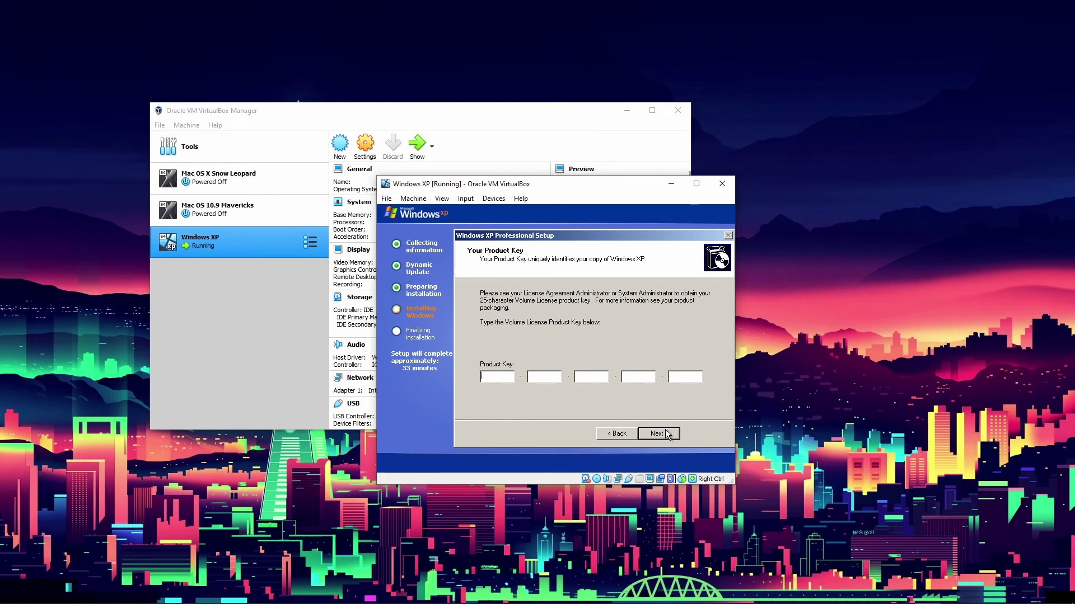
# Enter the 25-character volume licence product key across the five Product Key boxes.
pyautogui.click(734, 372)
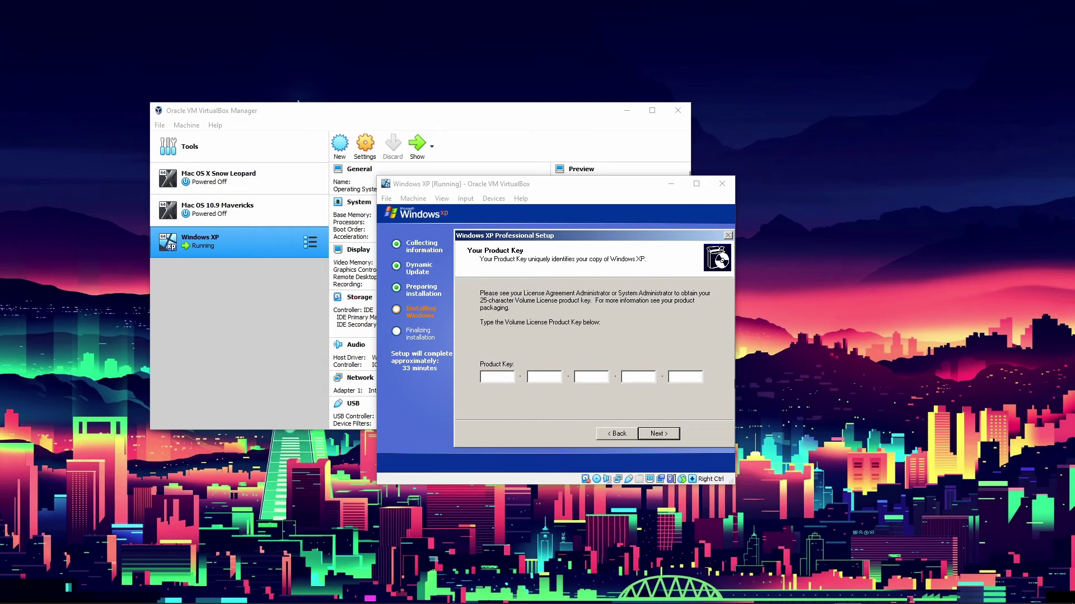
pyautogui.click(496, 375)
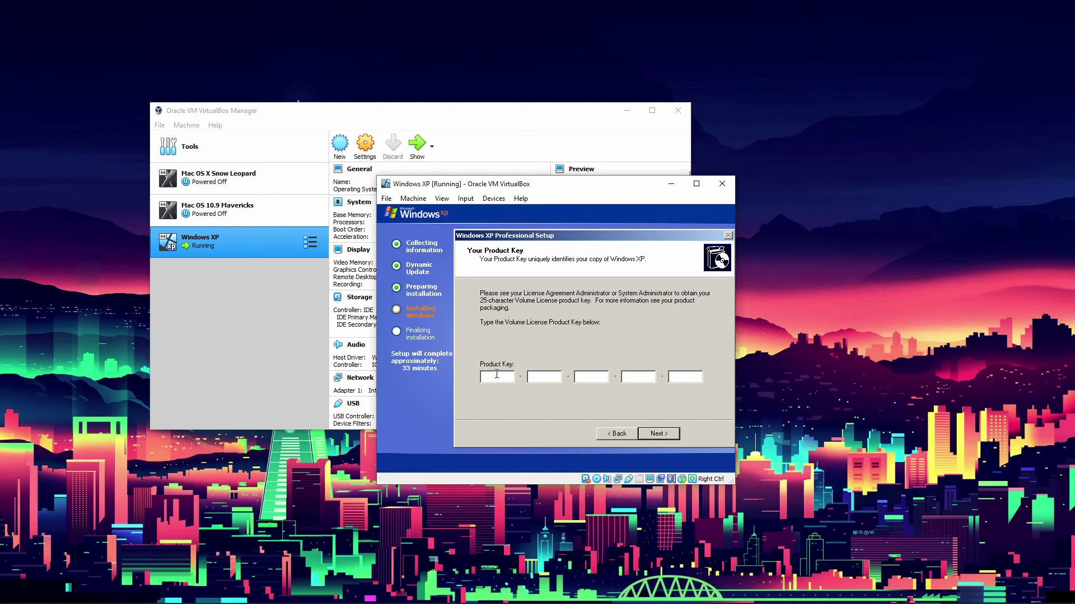
# Submit the key, keep the suggested computer name and a blank administrator password.
pyautogui.click(654, 434)
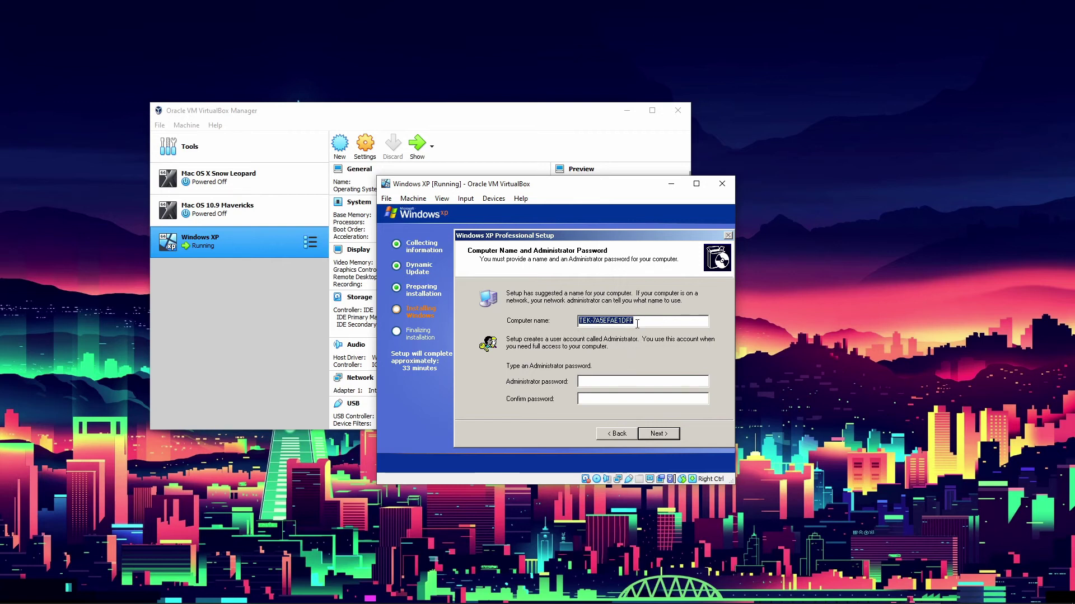
pyautogui.moveTo(634, 320); pyautogui.dragTo(624, 323)
pyautogui.click(638, 320)
pyautogui.click(653, 435)
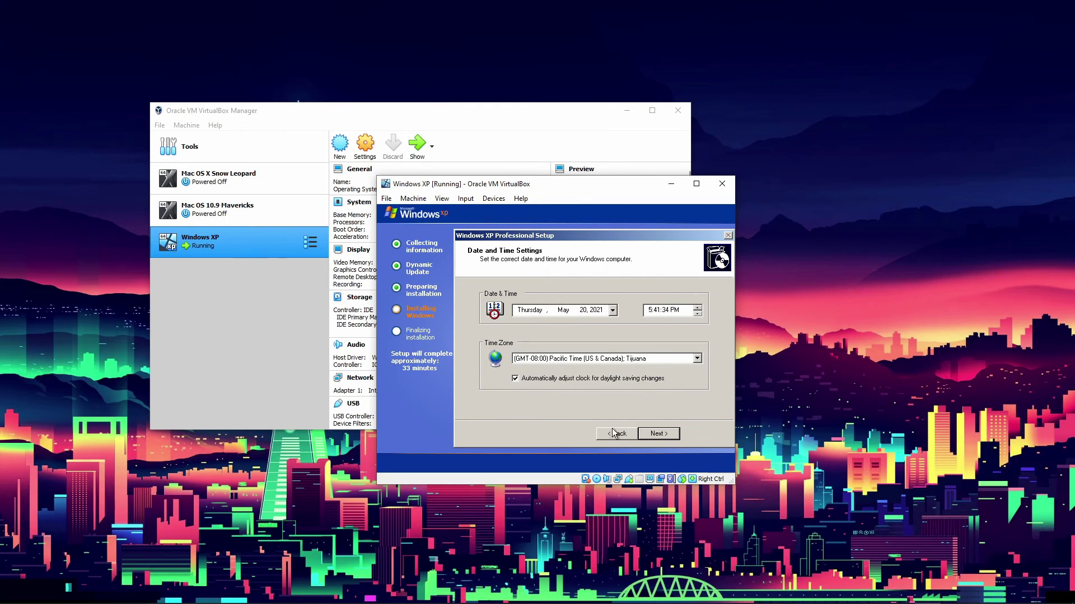
# Accept May 20, 2021 with Pacific Time (US & Canada); Tijuana and let installation finish.
pyautogui.click(658, 433)
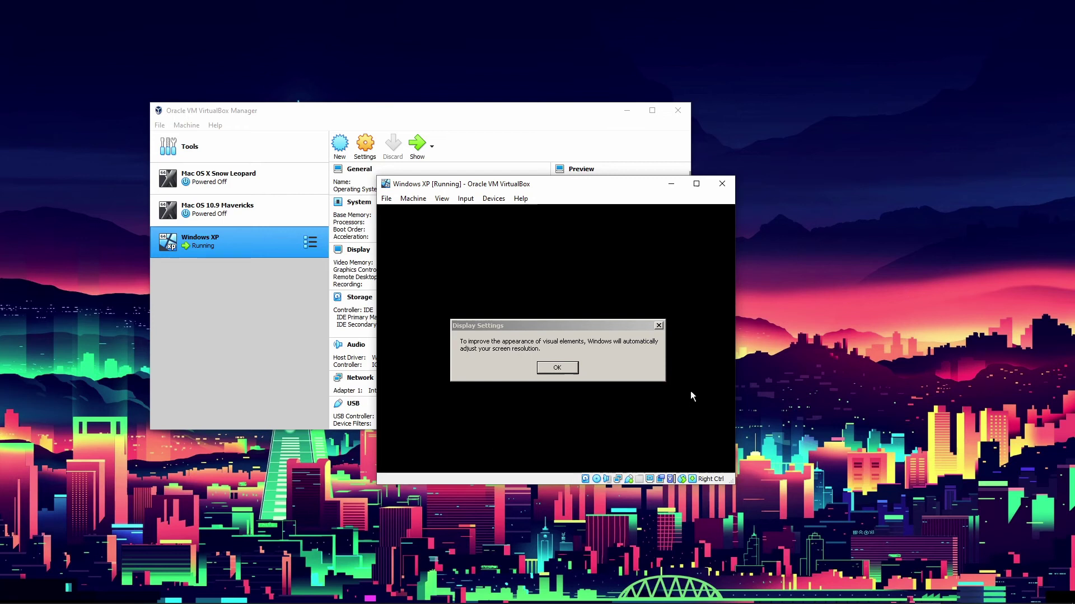
# Let Windows raise the screen resolution automatically and keep the new setting.
pyautogui.click(557, 368)
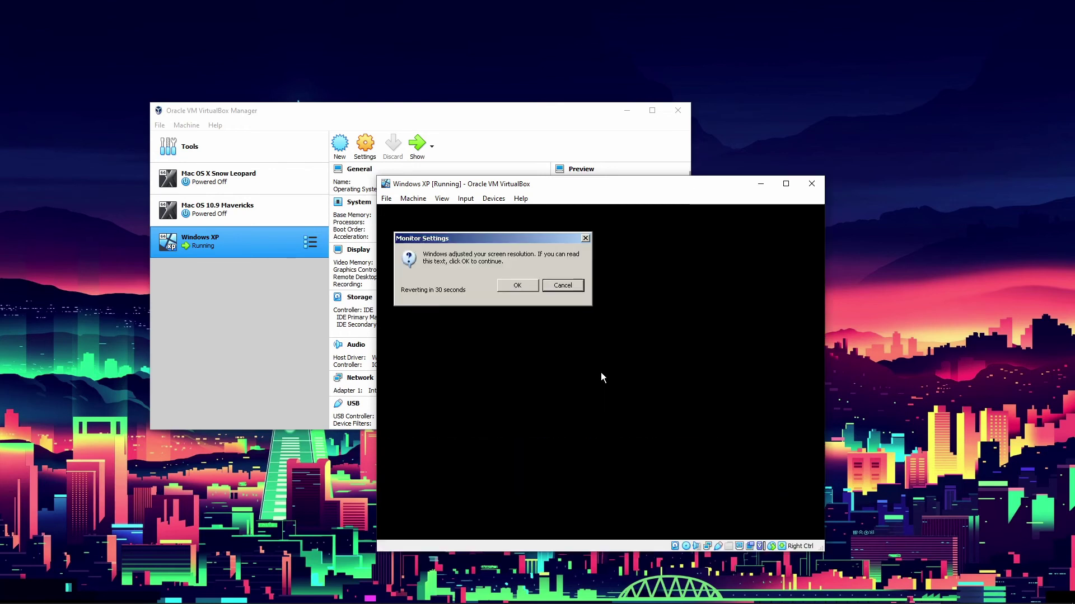
pyautogui.click(523, 285)
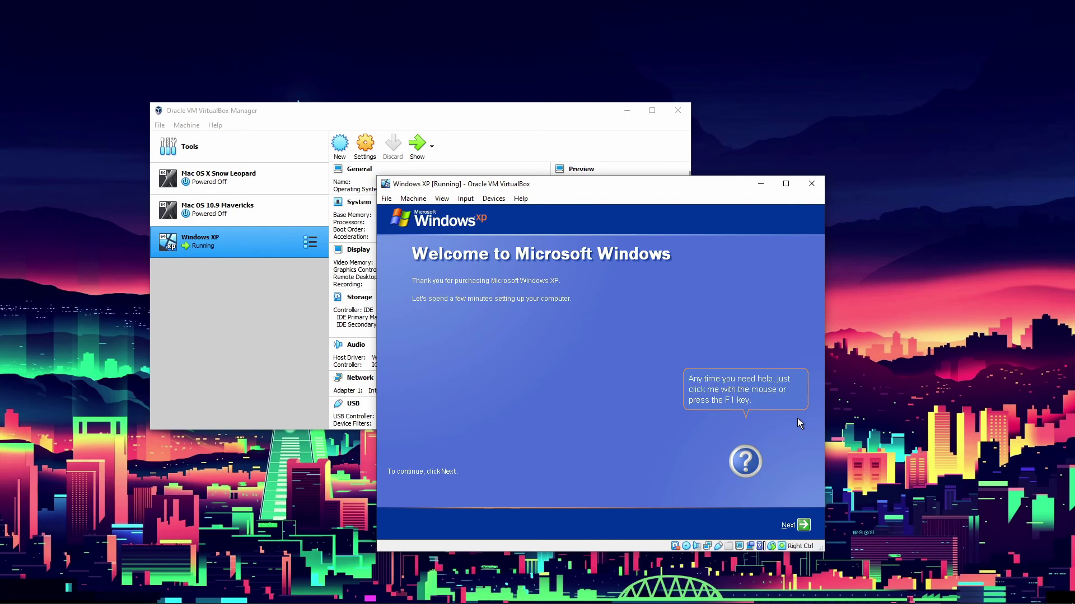
# Turn on Automatic Updates with Help protect my PC.
pyautogui.click(804, 526)
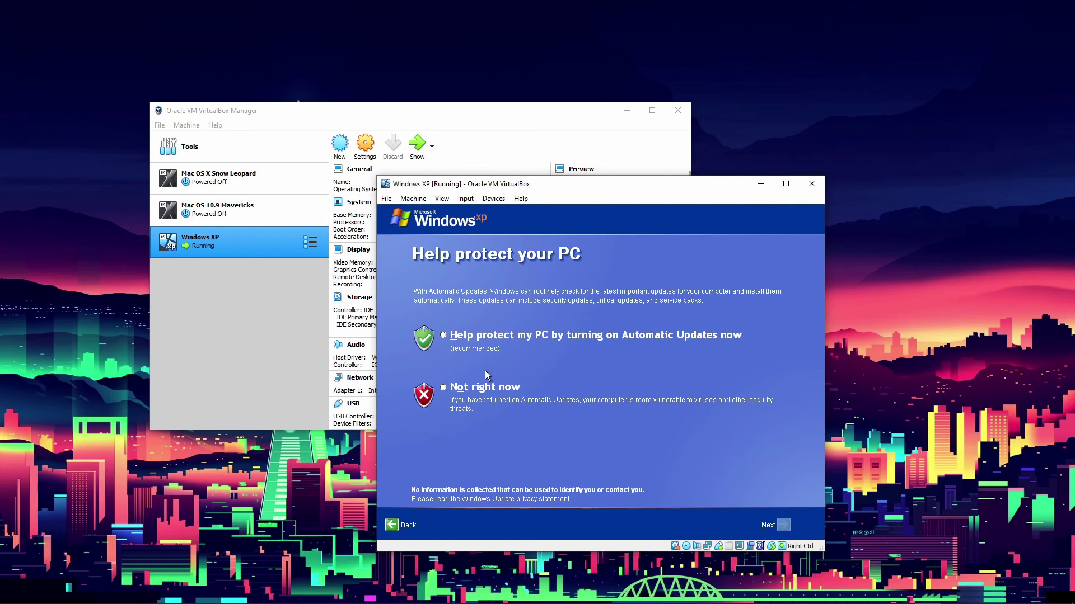
pyautogui.click(469, 338)
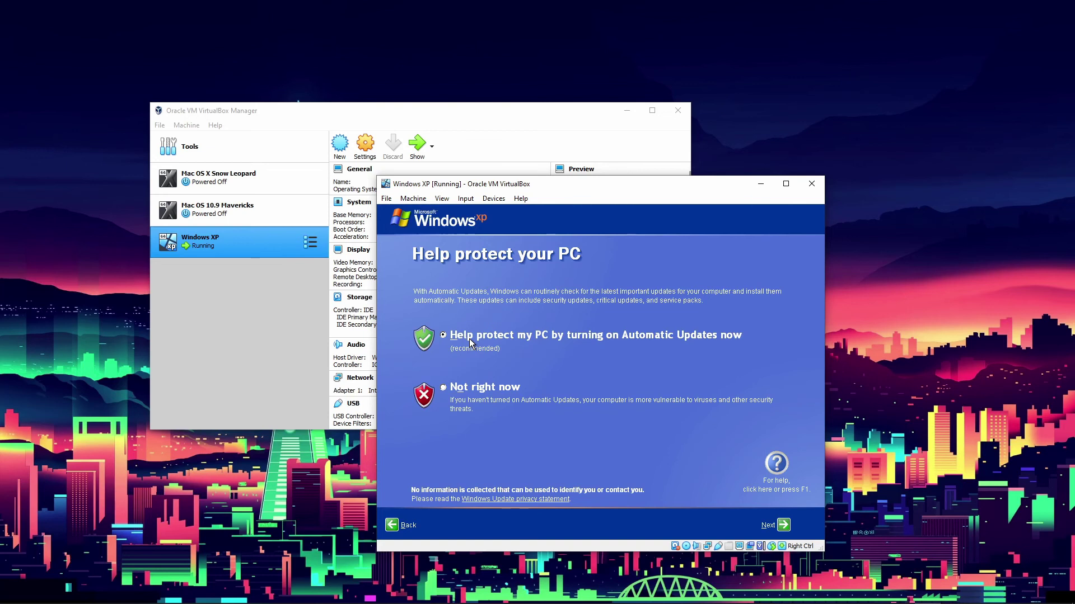
pyautogui.click(776, 525)
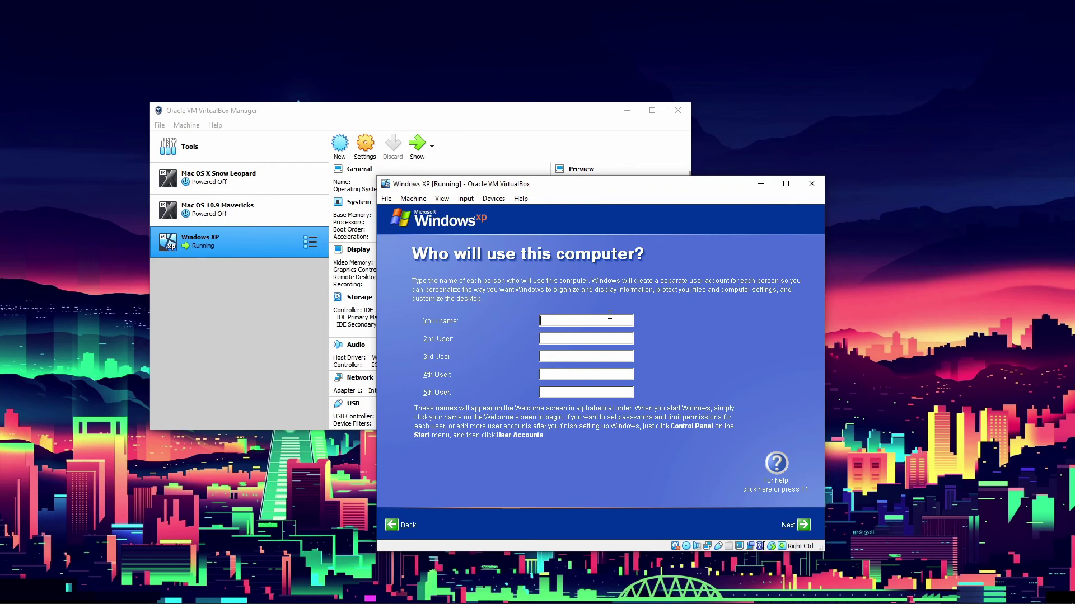
# Create the user account by entering a user name, then finish setup.
pyautogui.write('TK')
pyautogui.press('BackSpace')
pyautogui.write('EK Cubed')
pyautogui.click(802, 525)
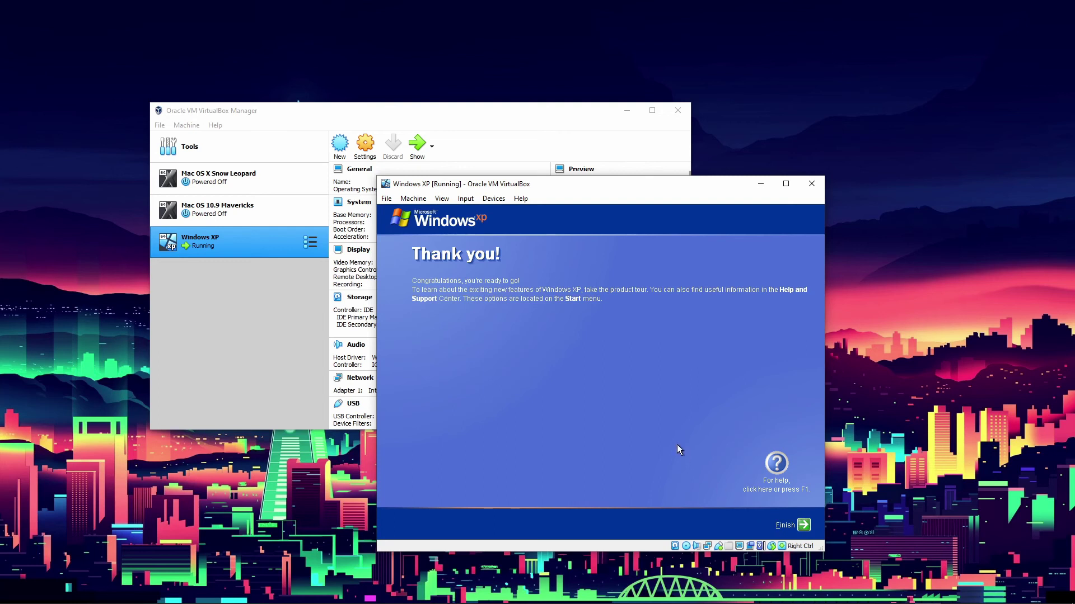
pyautogui.click(803, 525)
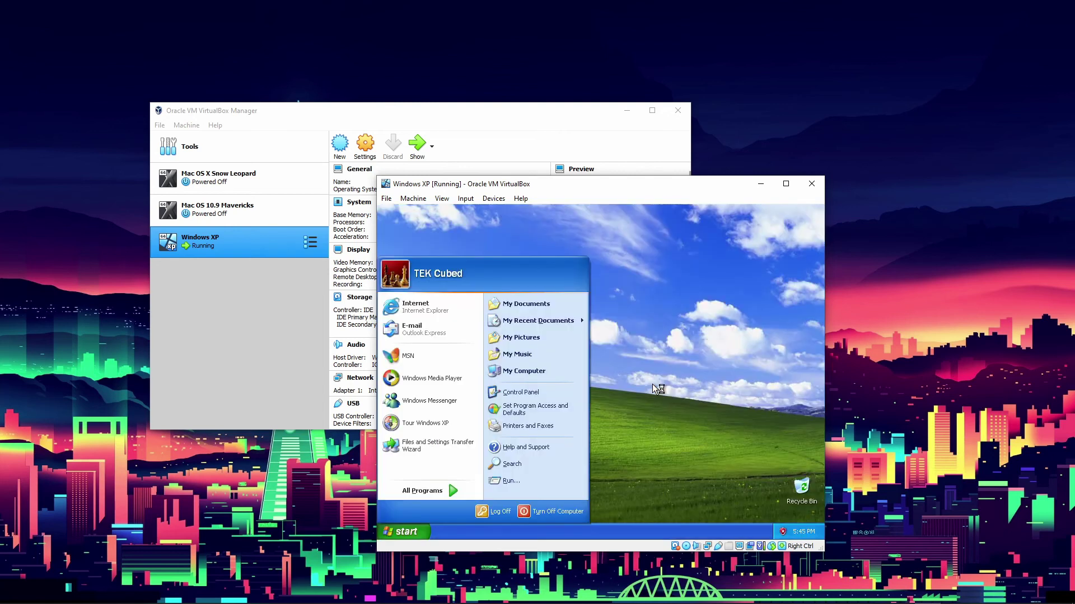
# Dismiss the Start menu, the 'computer at risk' balloon and the Windows XP Tour, then reopen Start.
pyautogui.click(711, 380)
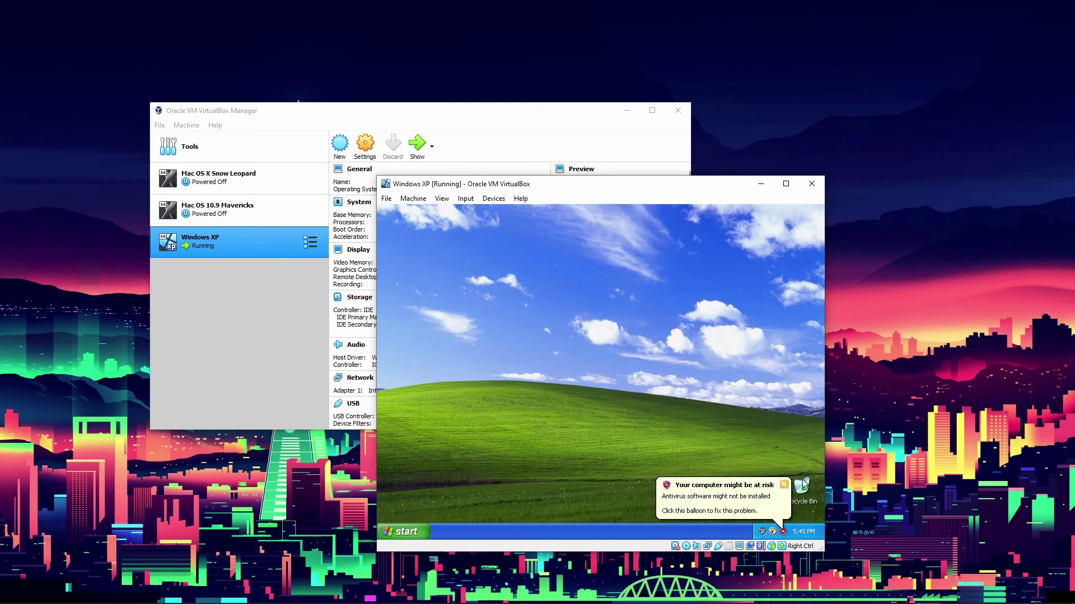
pyautogui.click(786, 485)
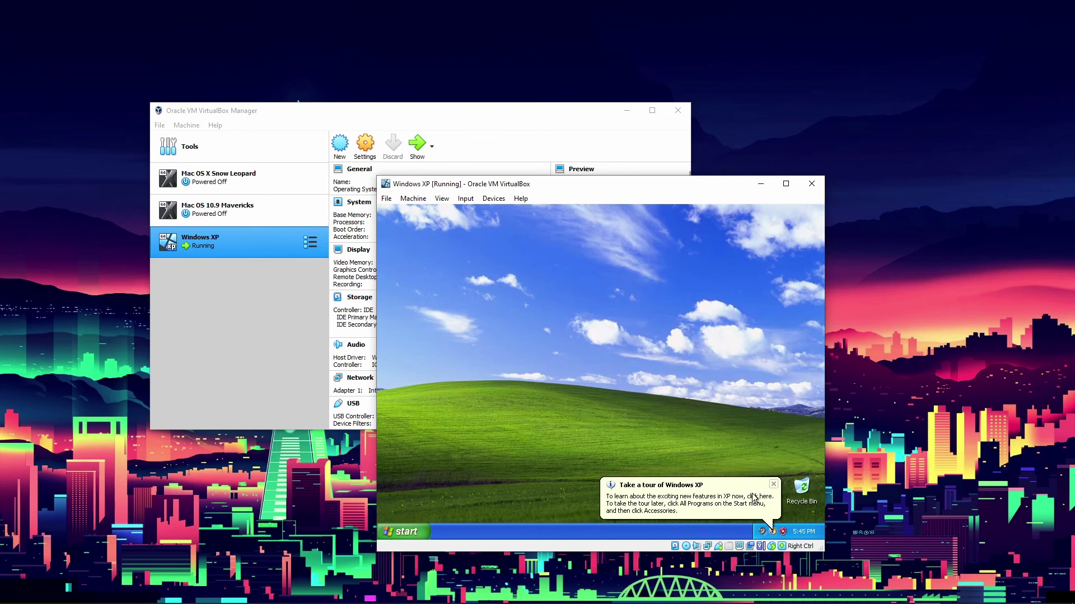
pyautogui.click(774, 490)
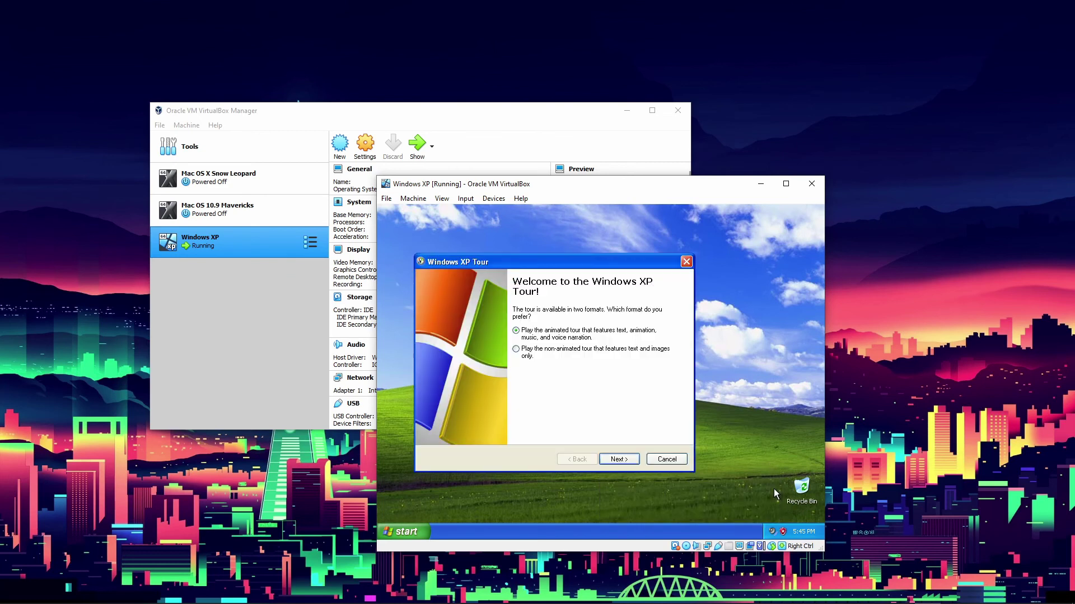
pyautogui.click(686, 262)
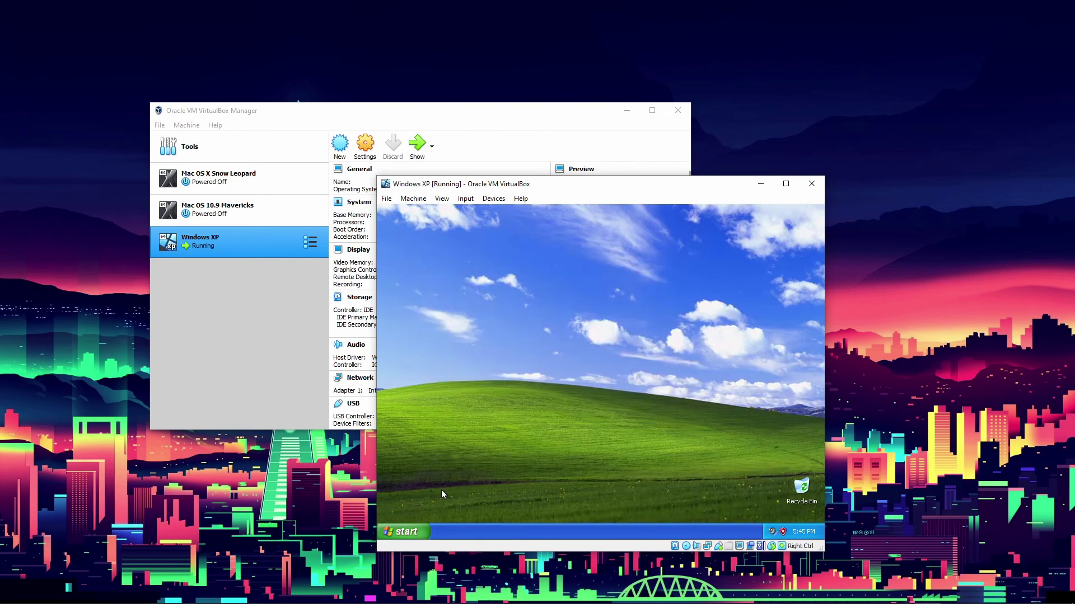
pyautogui.click(405, 532)
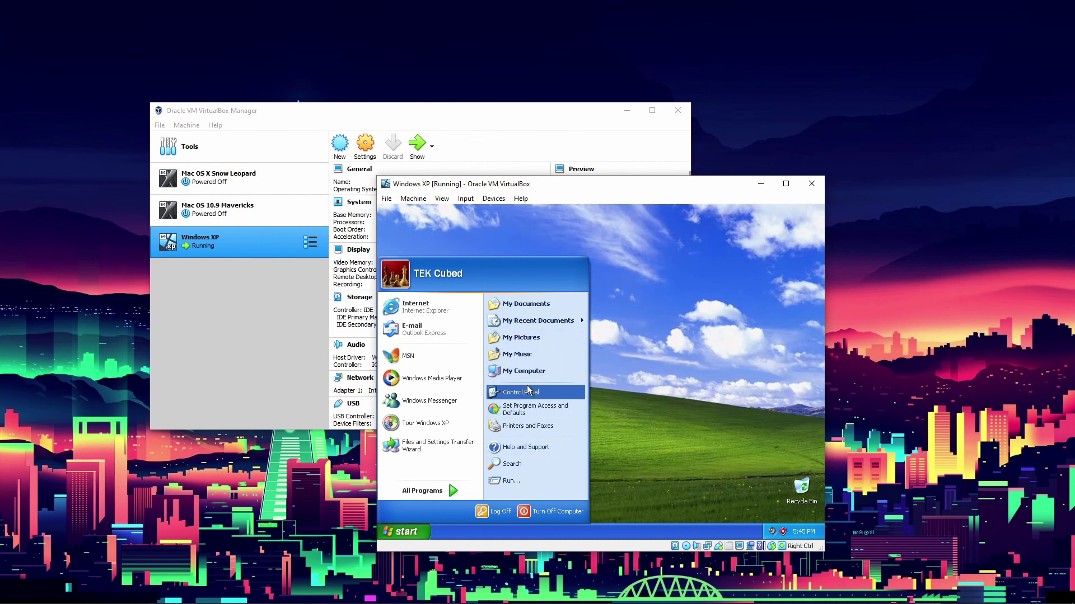
pyautogui.click(526, 393)
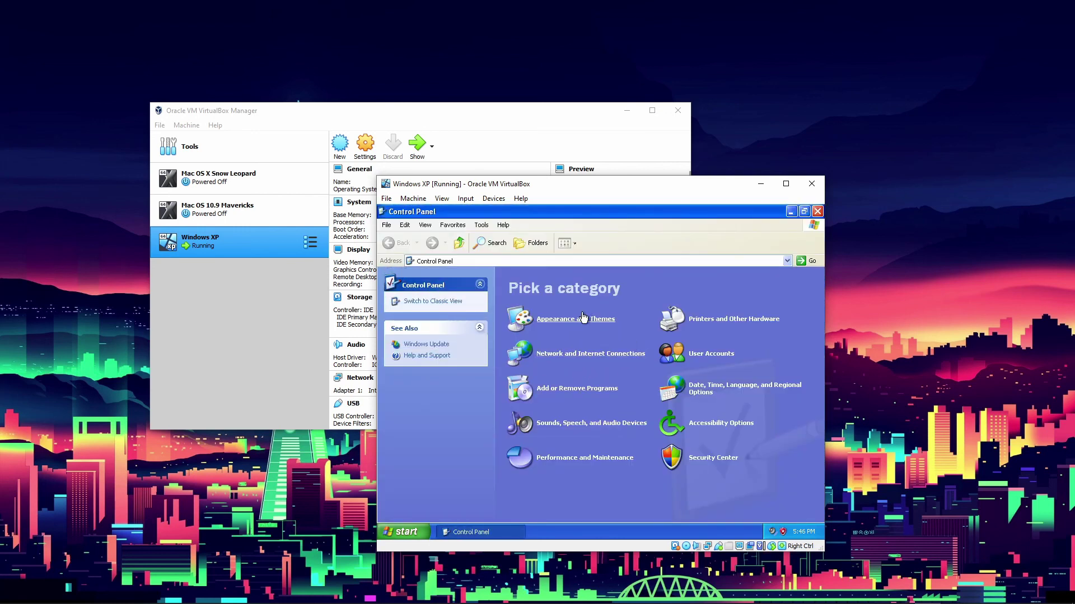
pyautogui.click(579, 319)
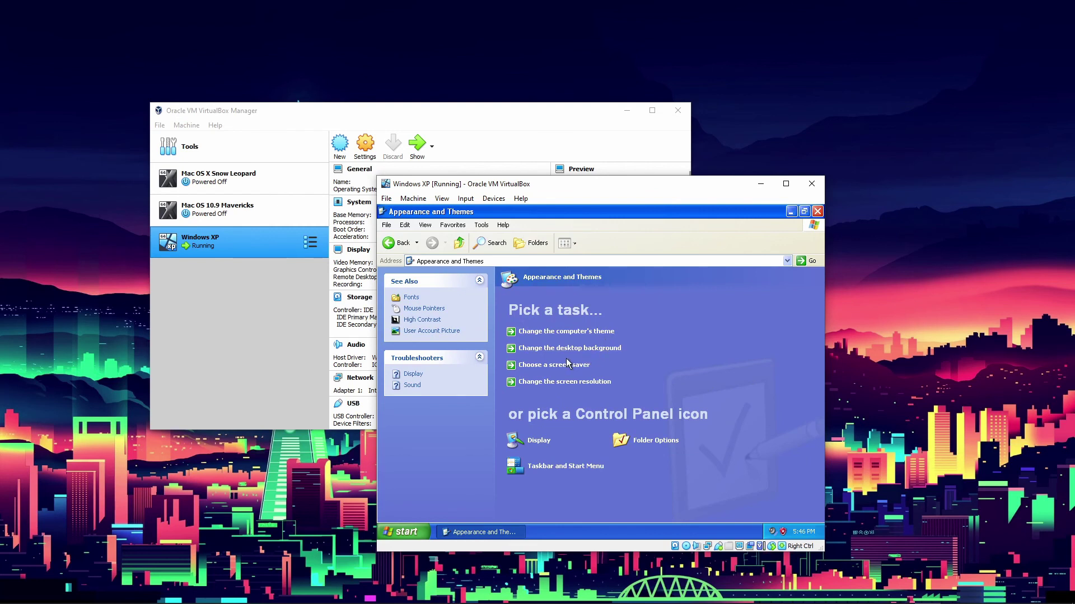
pyautogui.click(560, 382)
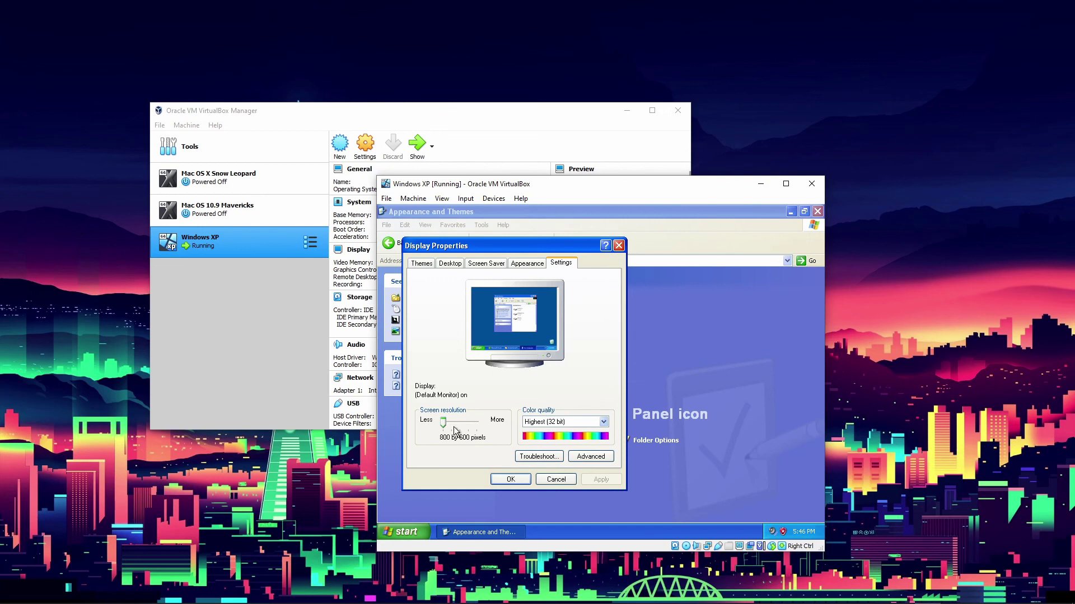
pyautogui.moveTo(444, 423)
pyautogui.mouseDown()
pyautogui.moveTo(476, 426)
pyautogui.moveTo(439, 420)
pyautogui.moveTo(464, 415)
pyautogui.moveTo(455, 413)
pyautogui.mouseUp()
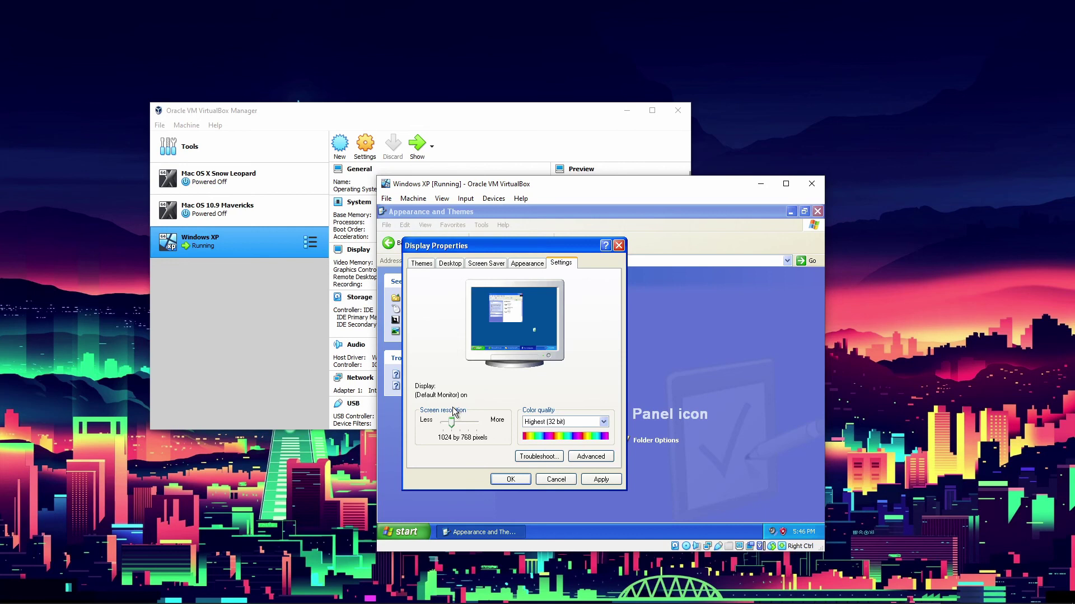
pyautogui.moveTo(454, 421); pyautogui.dragTo(480, 427)
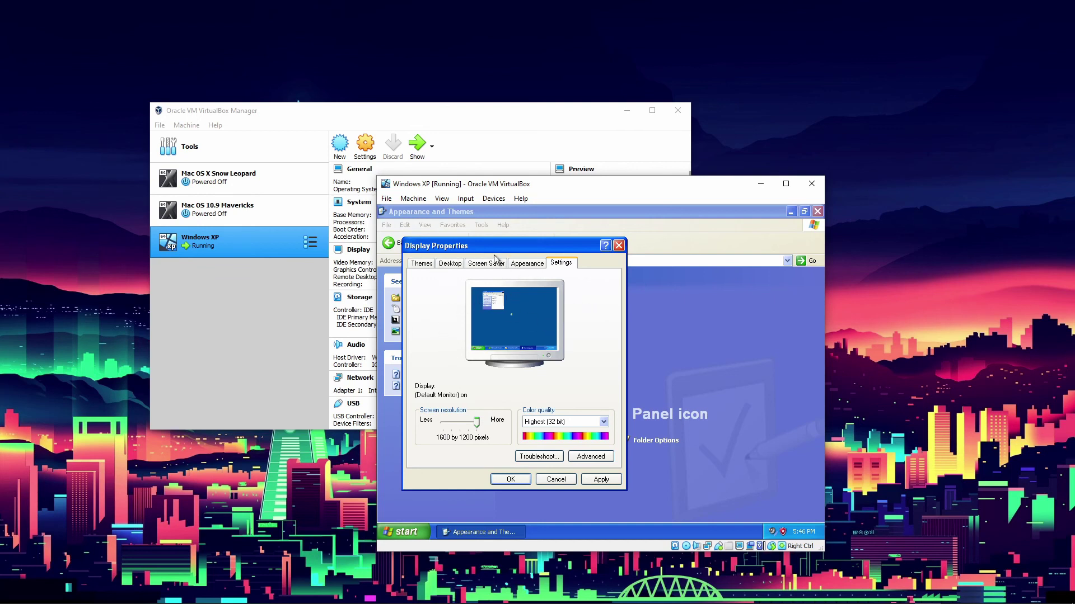
pyautogui.click(619, 244)
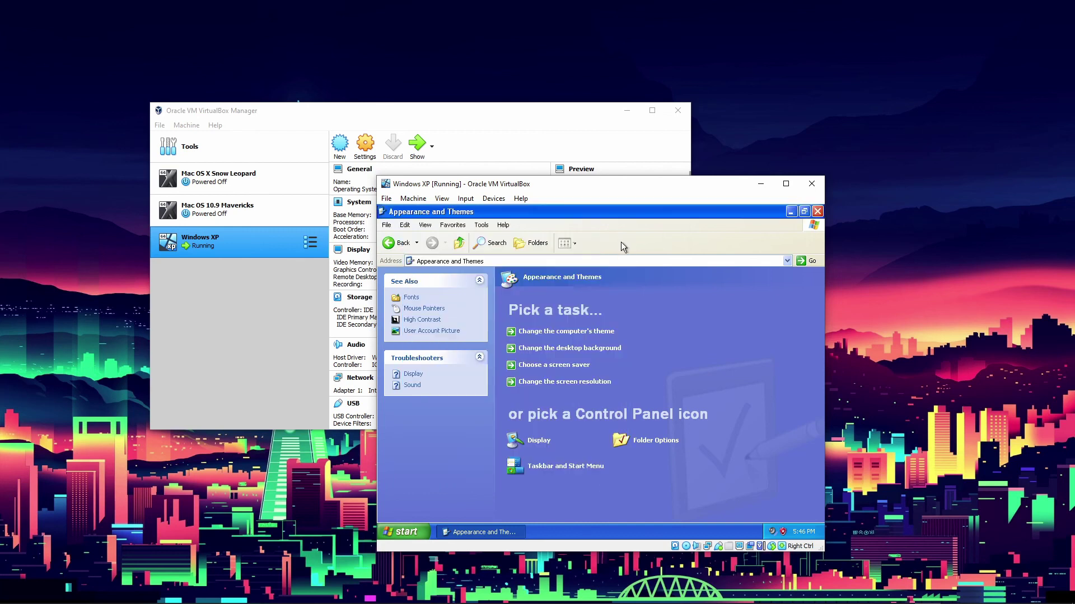
pyautogui.click(818, 211)
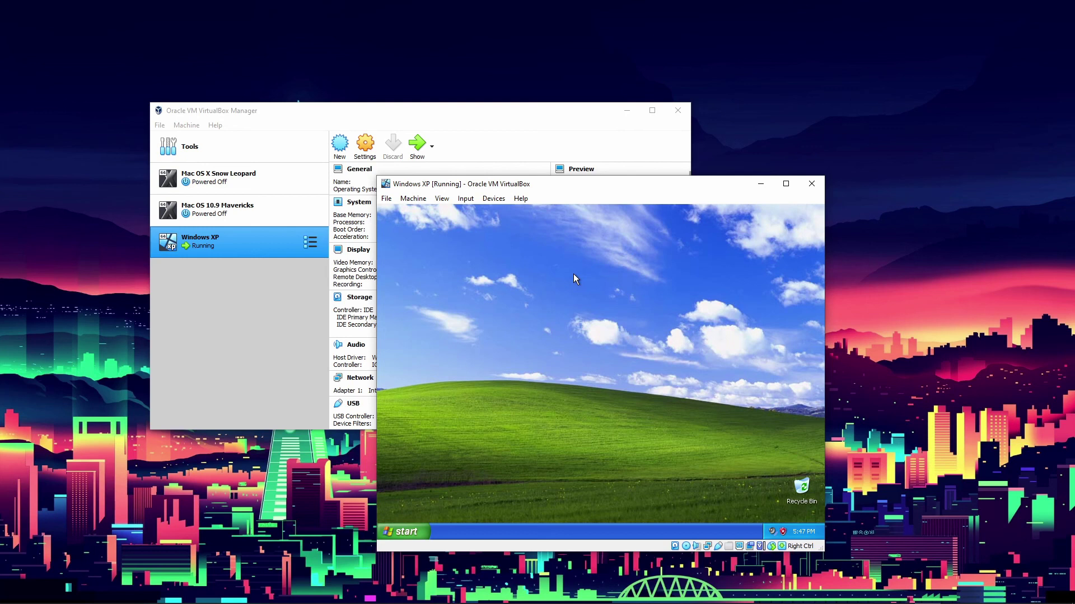
pyautogui.moveTo(579, 253); pyautogui.dragTo(667, 368)
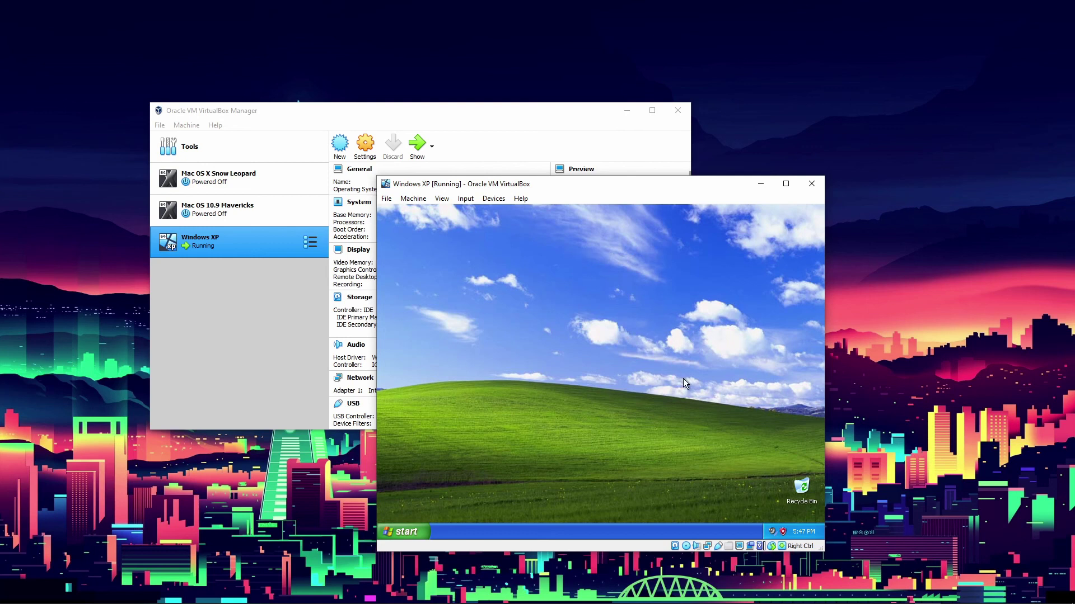